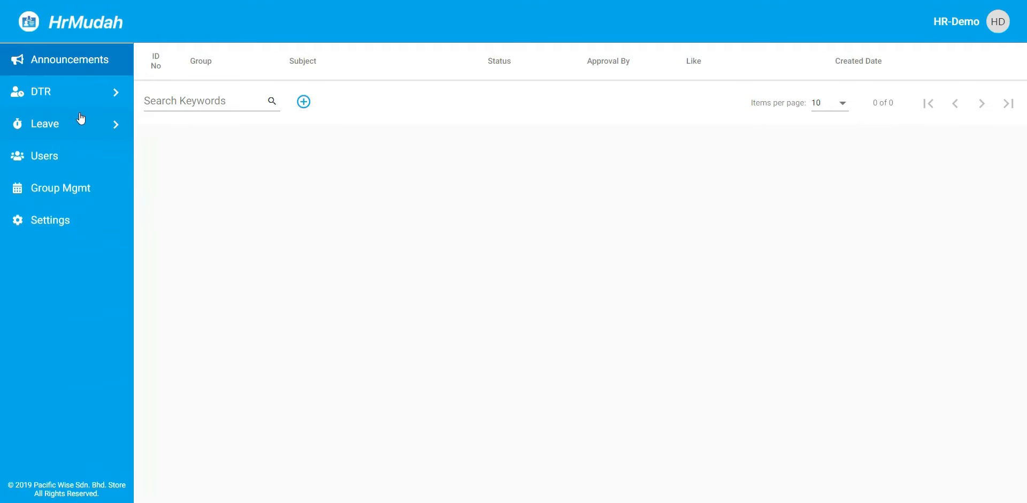
Open the form for creating a new shift from the Shift section of the DTR settings.
left_click(92, 97)
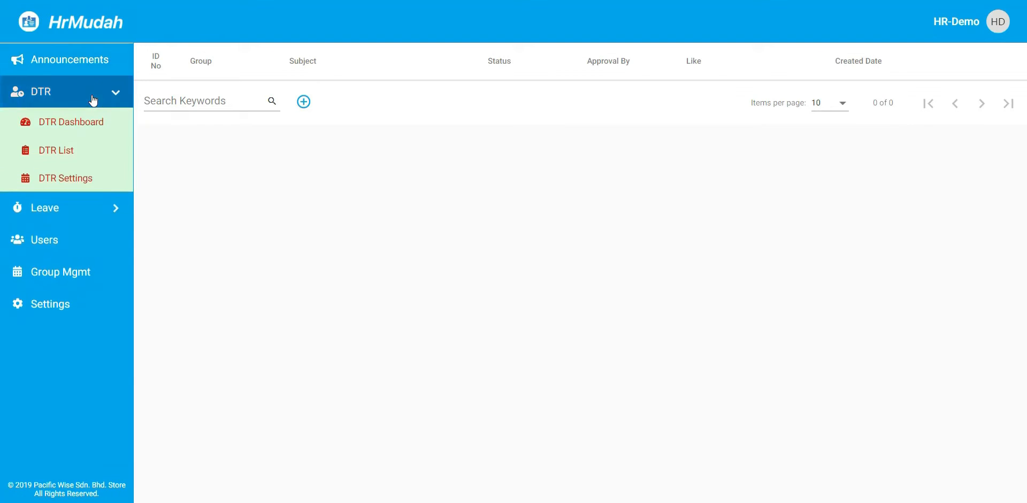
left_click(67, 171)
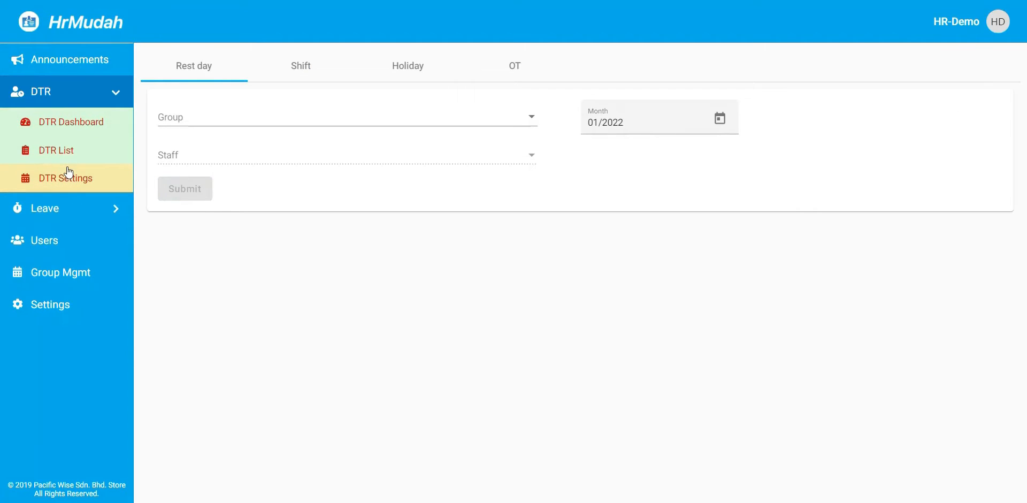
left_click(300, 65)
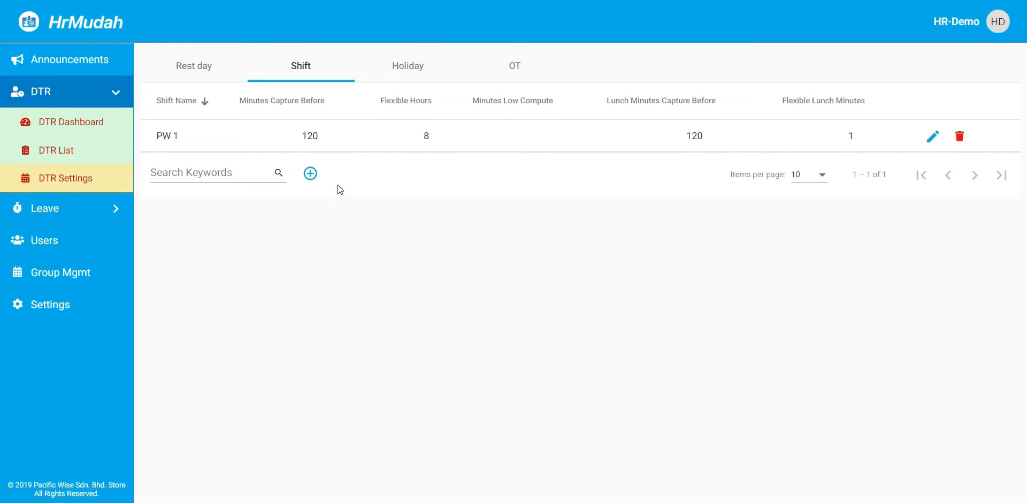
left_click(309, 175)
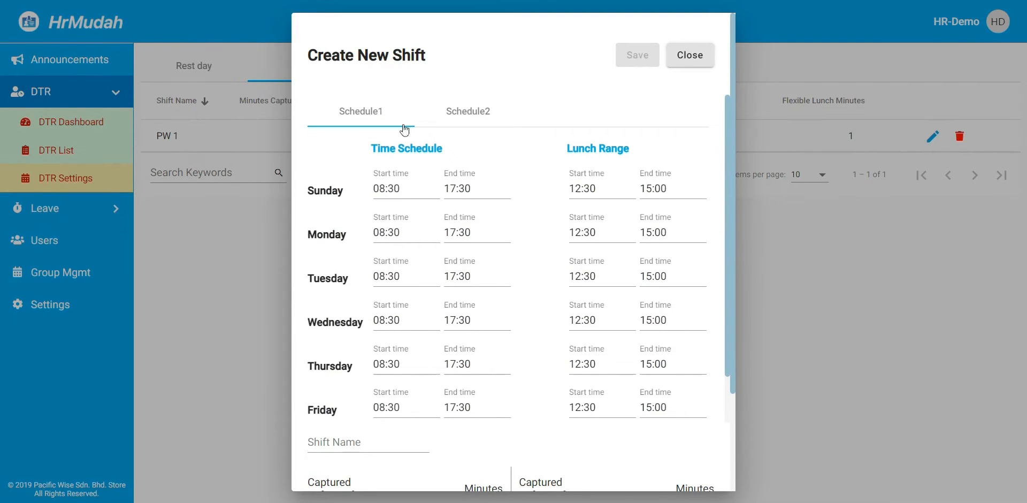
Examine the new shift form's weekly time schedule, lunch range, shift name, captured minutes, flexible length and LOW compute fields, and close it without saving.
scroll(402, 175, "down", 1)
scroll(418, 207, "up", 1)
scroll(418, 206, "down", 1)
scroll(417, 207, "up", 1)
scroll(368, 284, "down", 2)
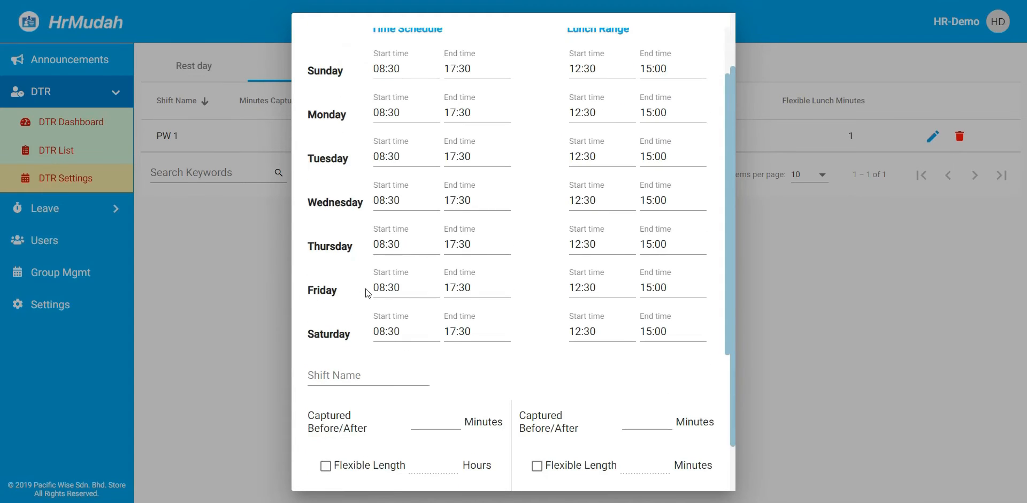
left_click(397, 377)
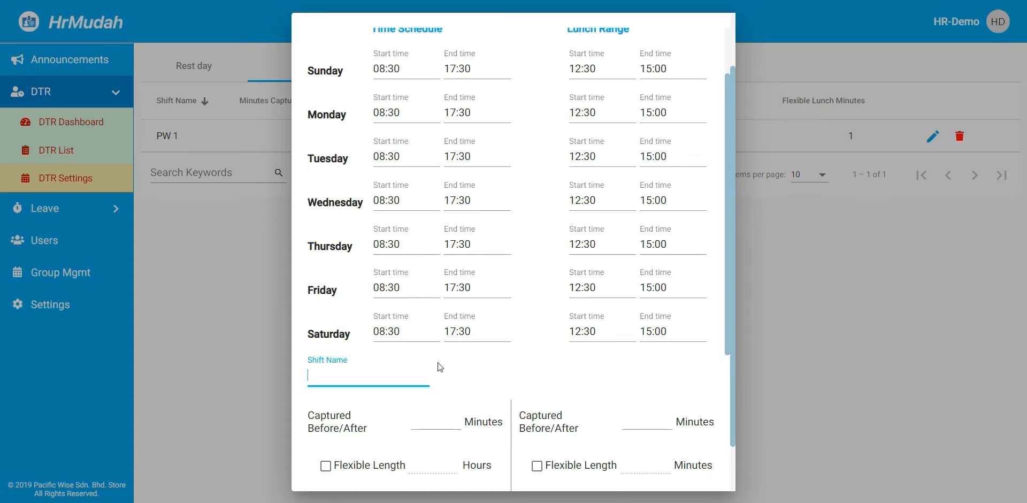
scroll(464, 361, "down", 1)
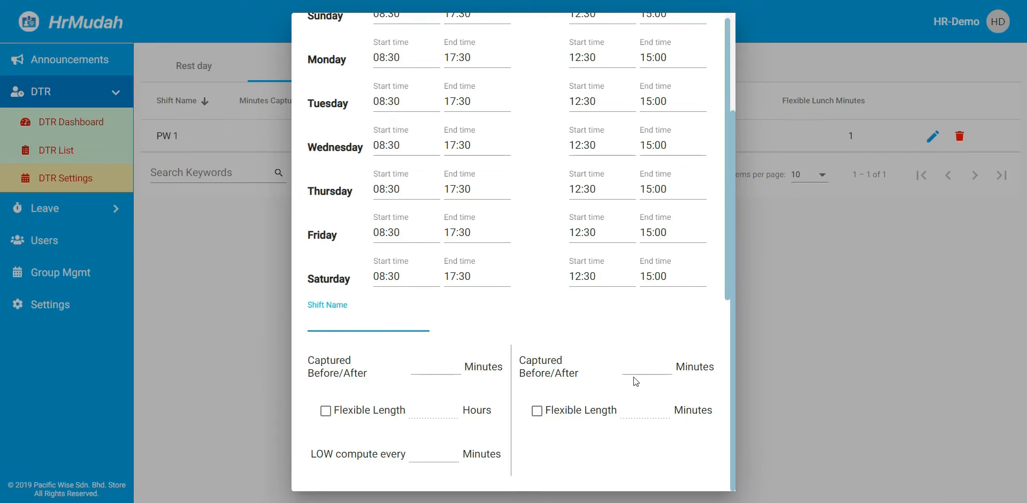
scroll(651, 362, "up", 1)
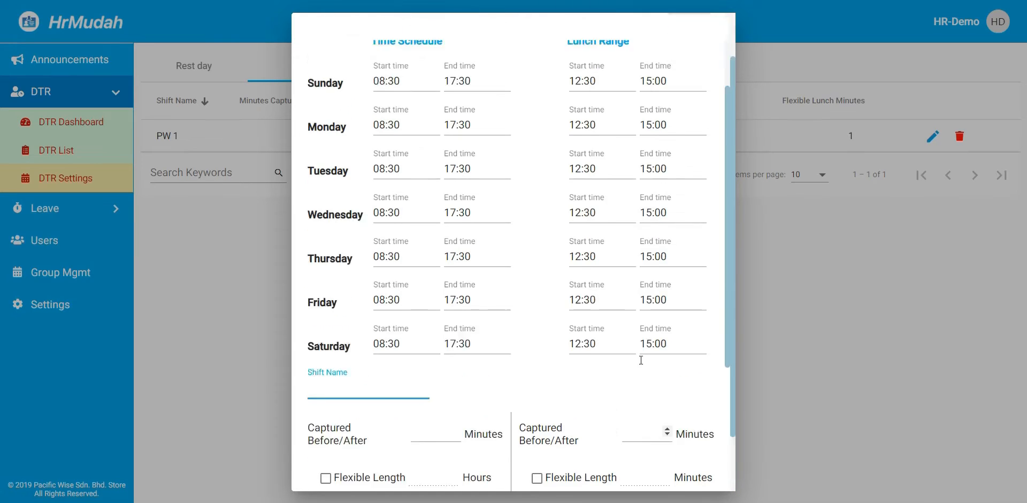
scroll(634, 414, "down", 1)
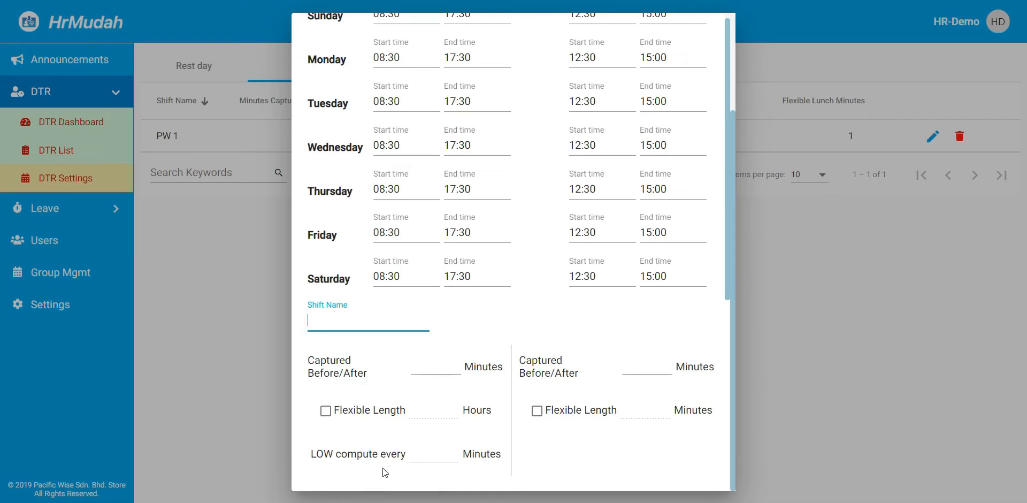
scroll(383, 467, "up", 3)
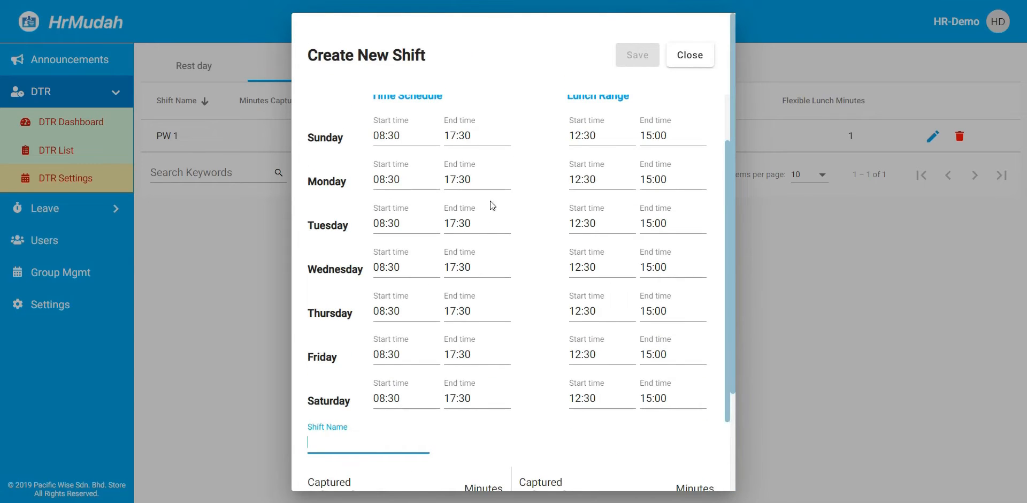
left_click(691, 59)
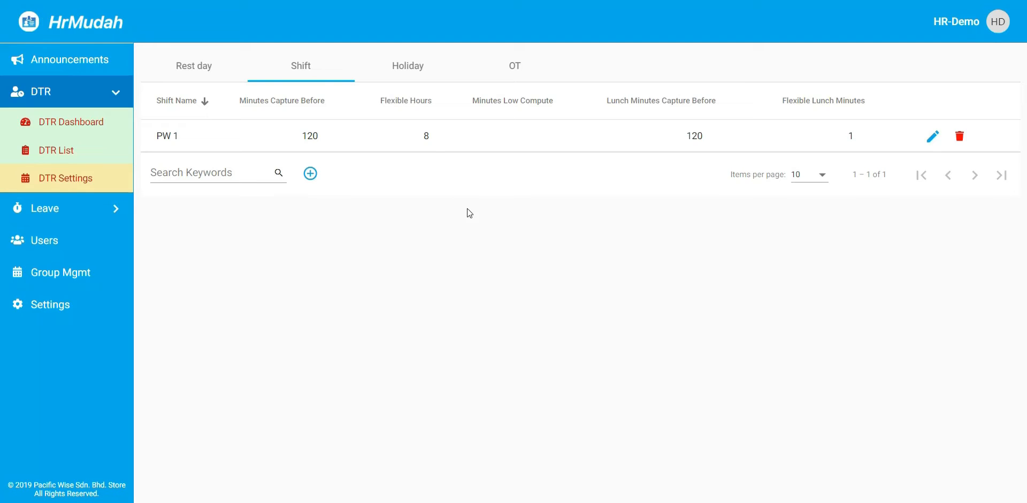
Open a new holiday form in the DTR holiday settings and view the available holiday types.
left_click(418, 70)
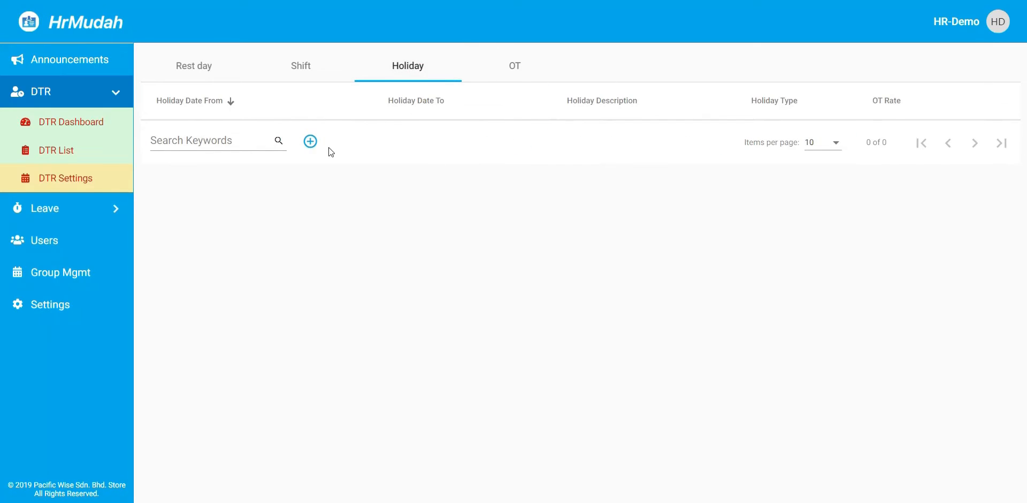
left_click(310, 148)
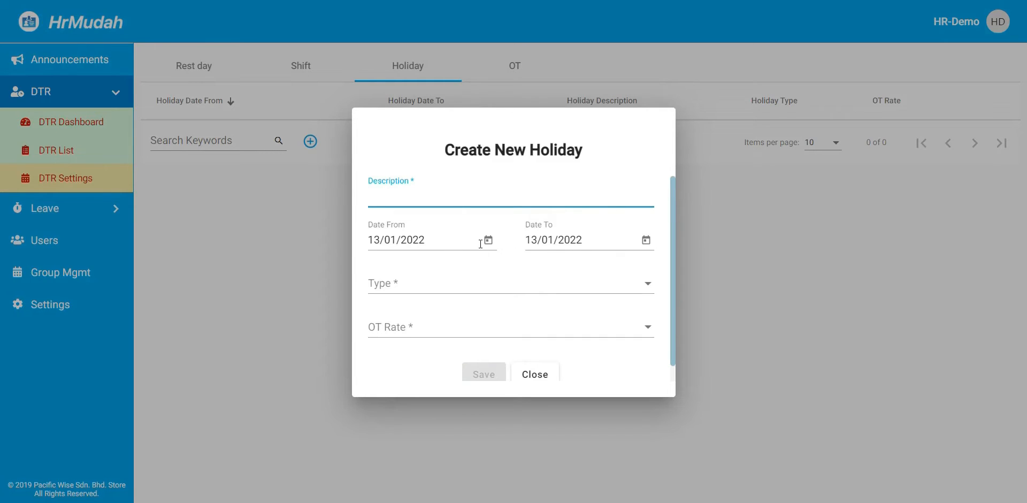
scroll(490, 194, "down", 1)
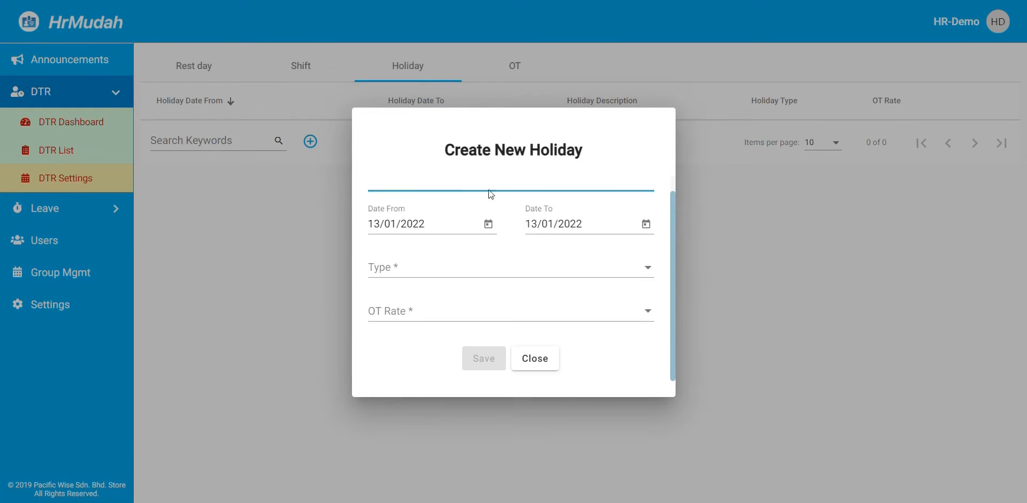
left_click(451, 274)
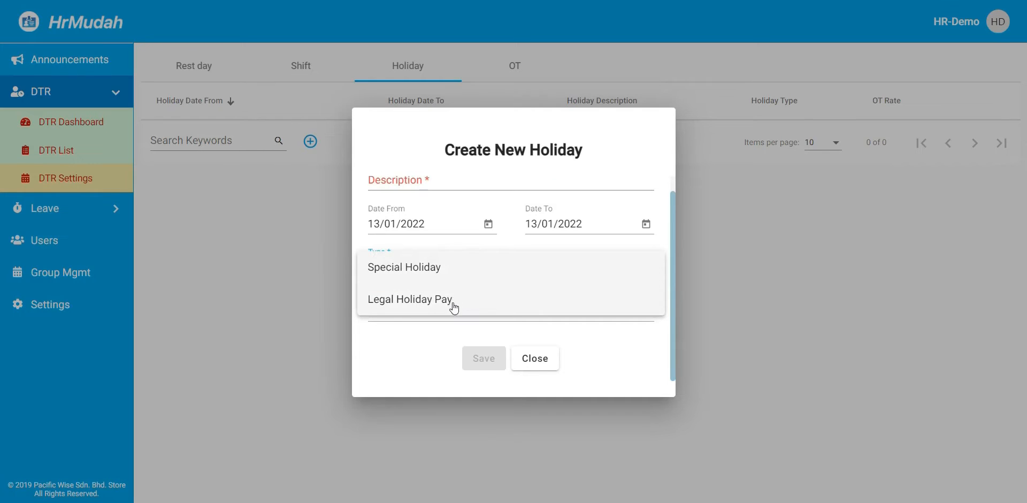
left_click(426, 342)
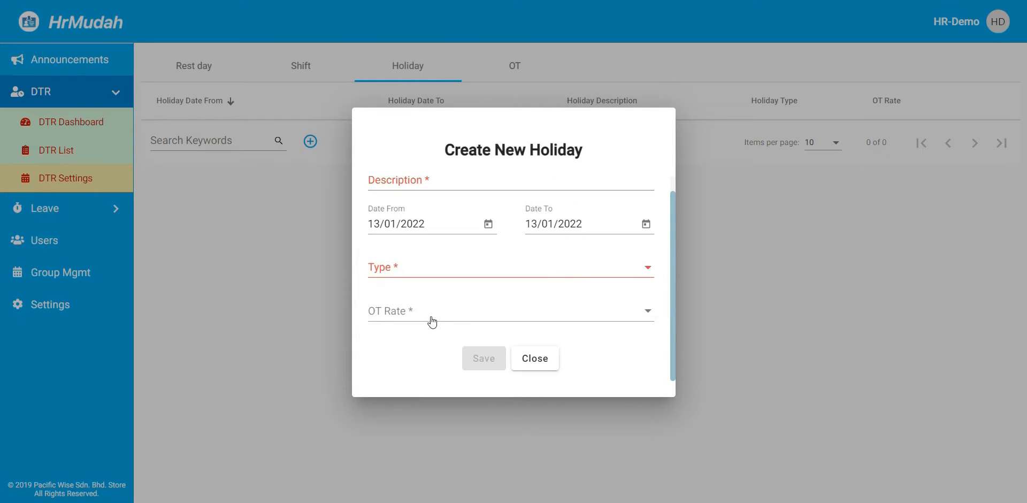
View the OT Rate choices in the new holiday form and close the form without saving.
left_click(431, 319)
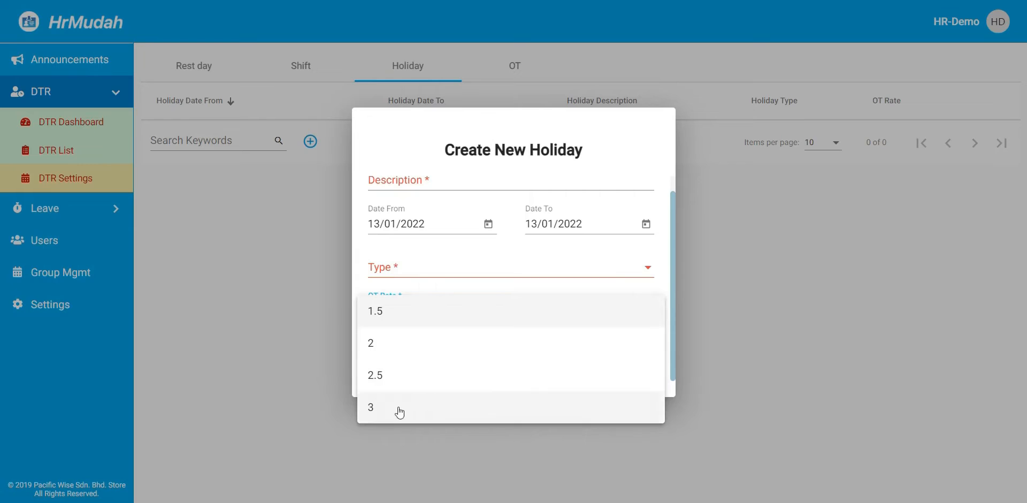
left_click(513, 286)
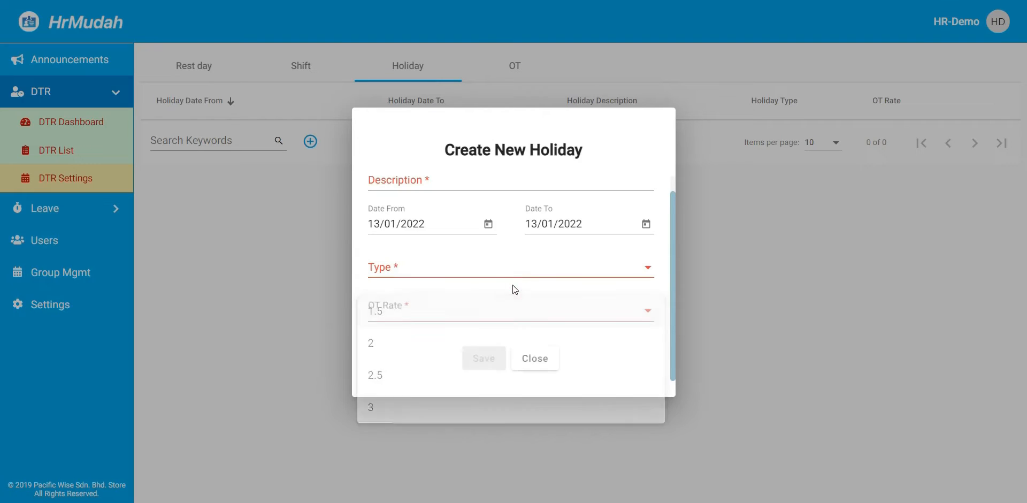
left_click(477, 304)
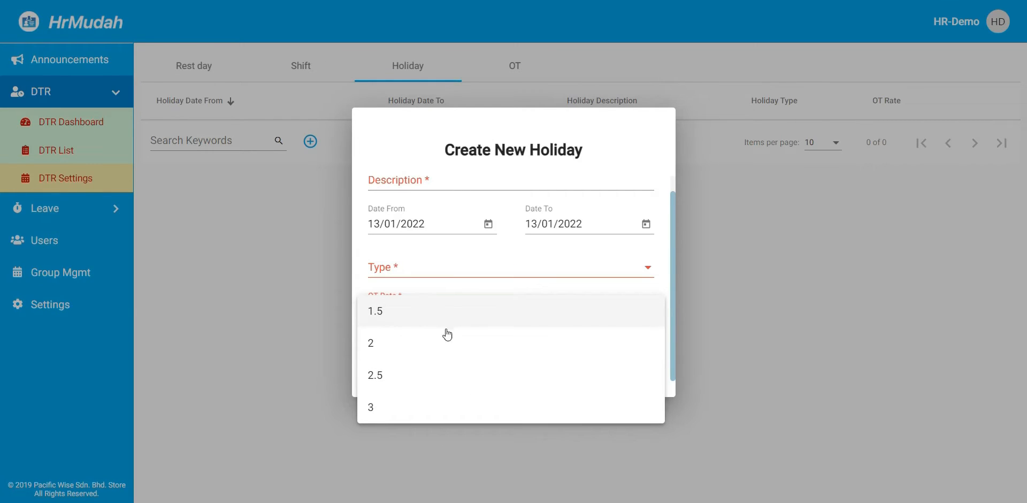
left_click(459, 289)
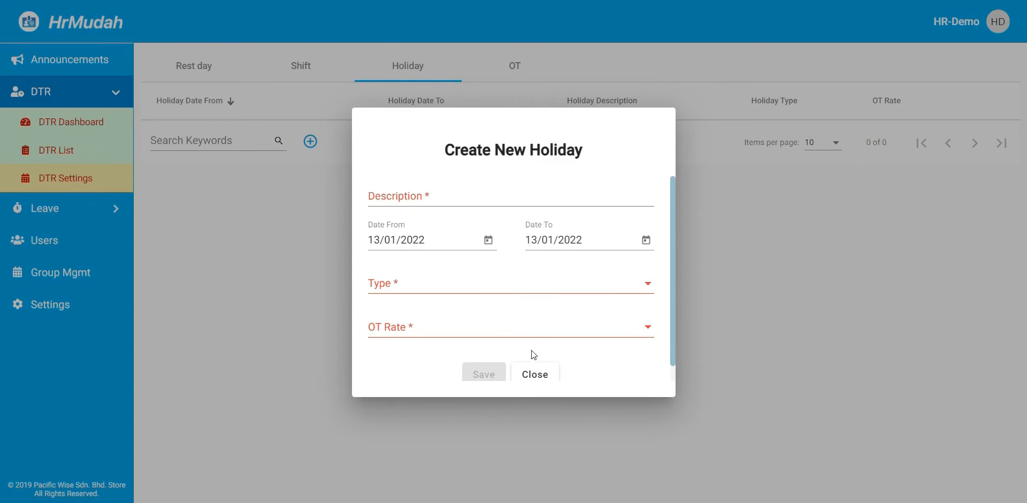
left_click(535, 369)
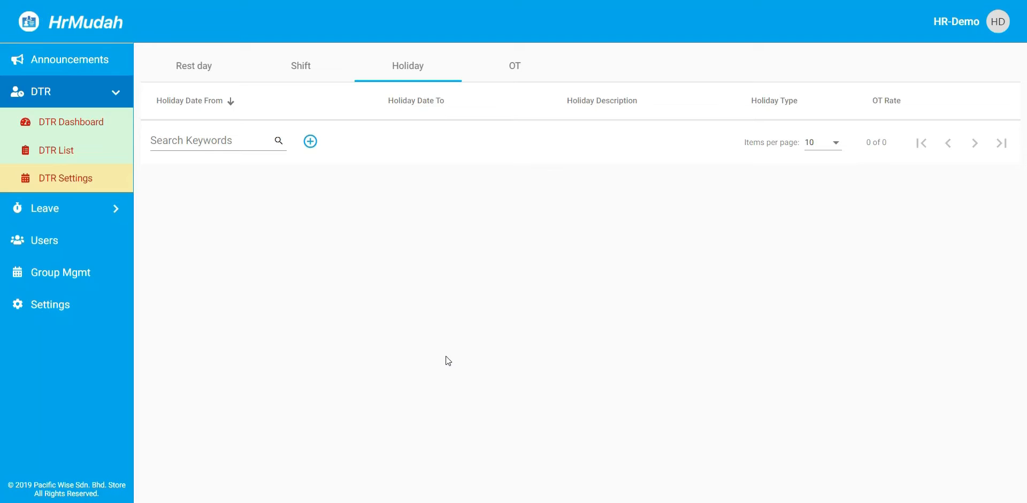
Start a new leave group in Leave Set Up with entitlement earned set to Leave Earned Until Current Month.
left_click(42, 210)
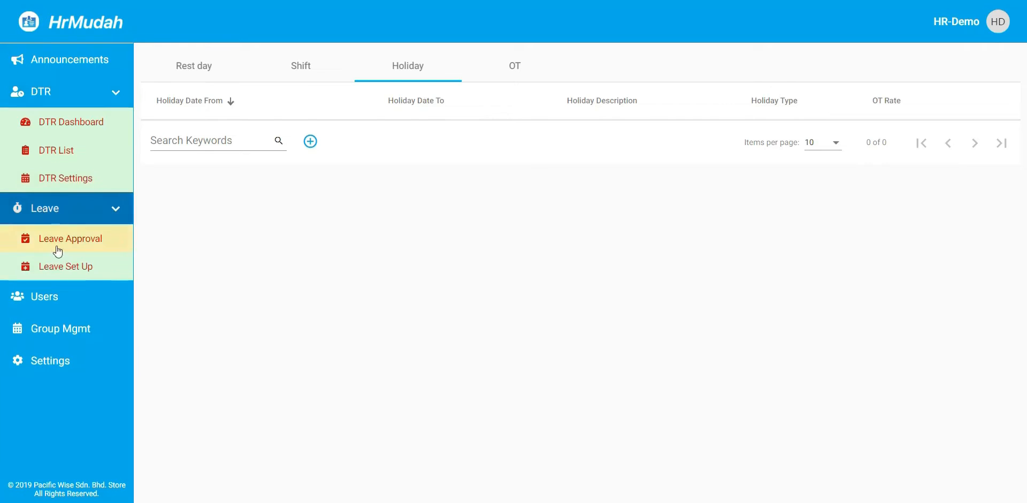
left_click(60, 266)
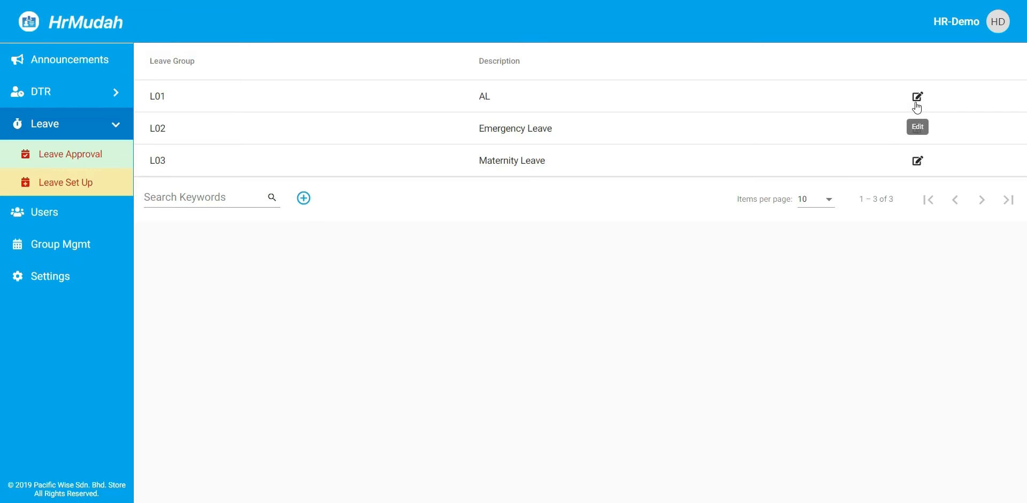
left_click(312, 199)
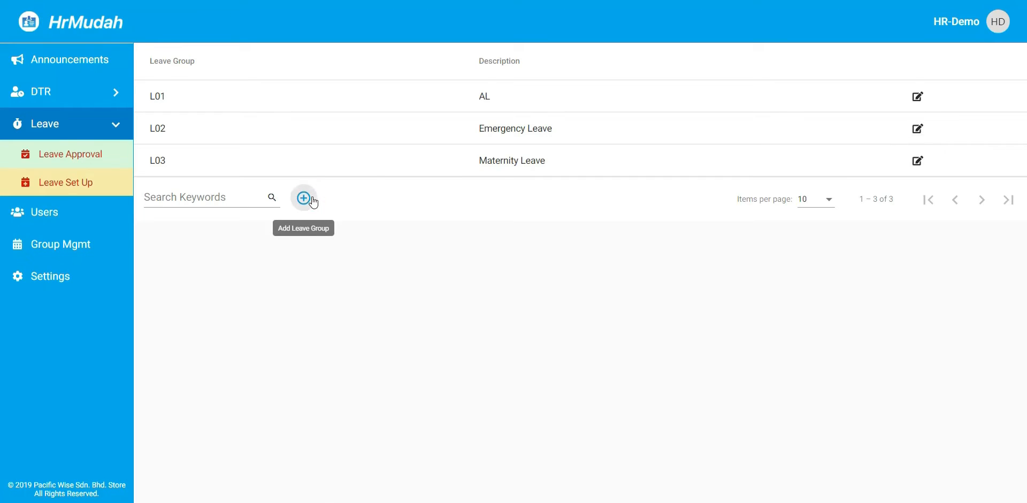
left_click(365, 113)
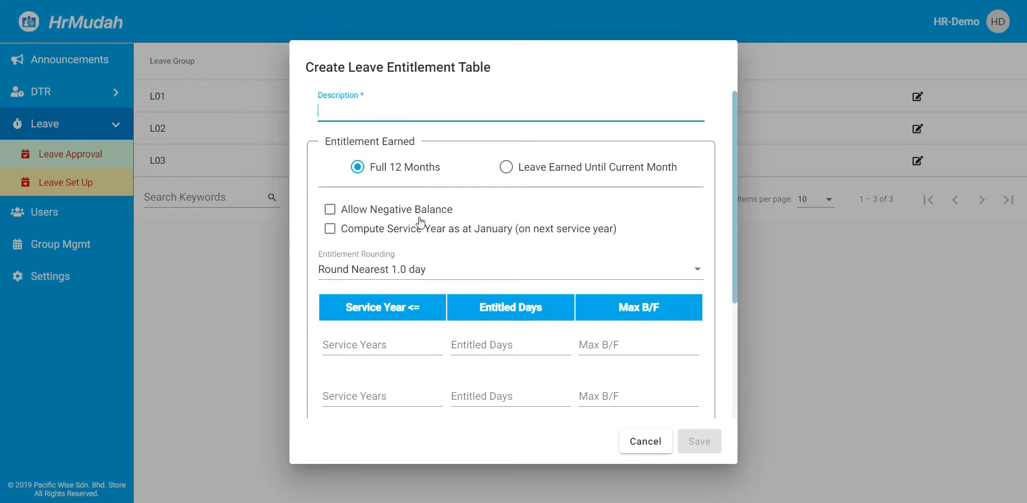
left_click(609, 172)
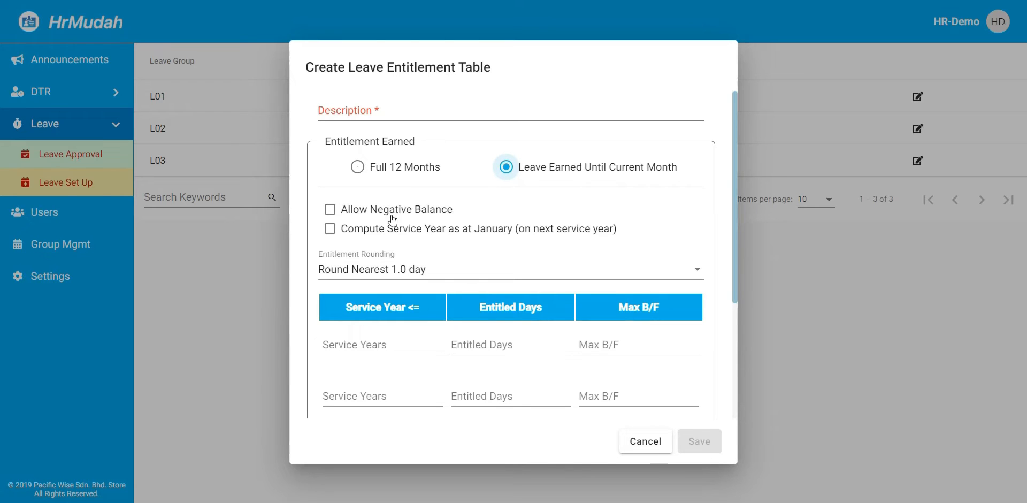
Review the Entitlement Rounding options of the new leave entitlement table without changing the selection.
scroll(392, 219, "down", 2)
scroll(392, 214, "down", 2)
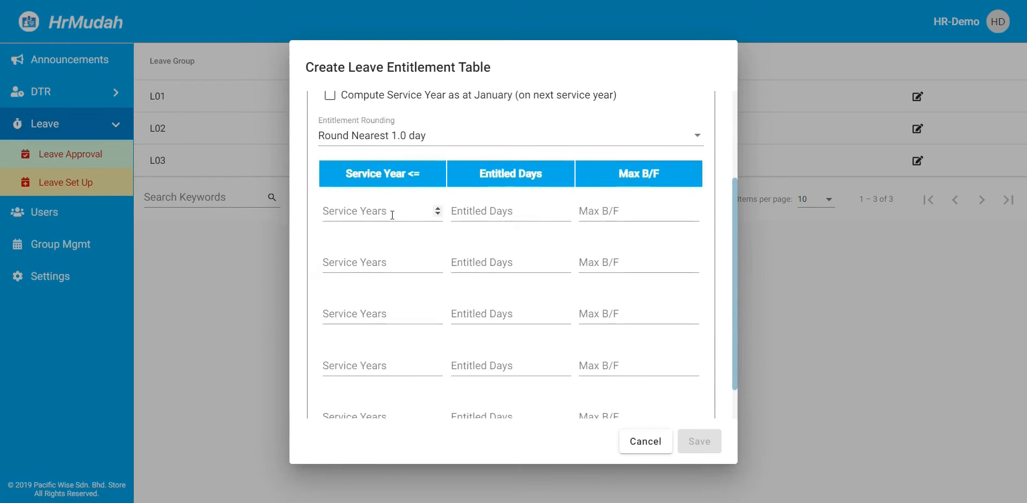
scroll(392, 215, "up", 2)
left_click(422, 204)
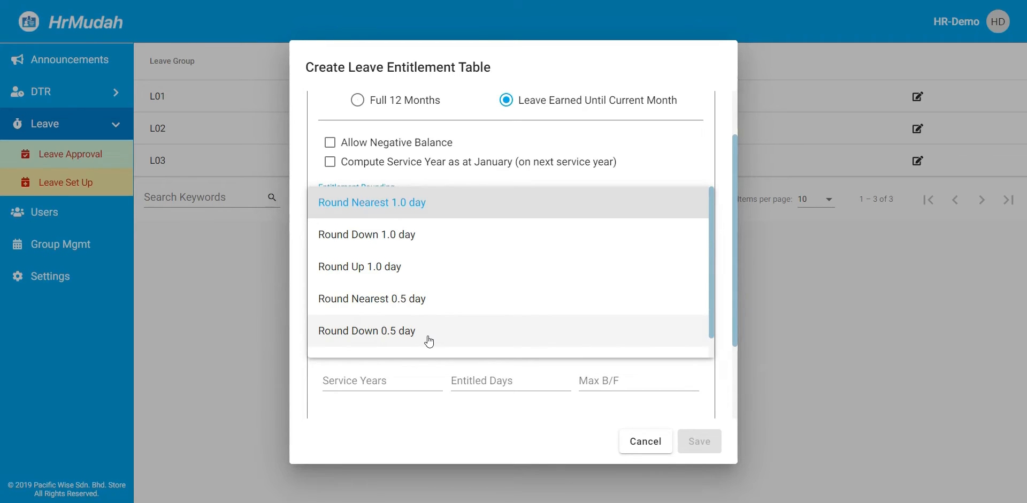
left_click(668, 154)
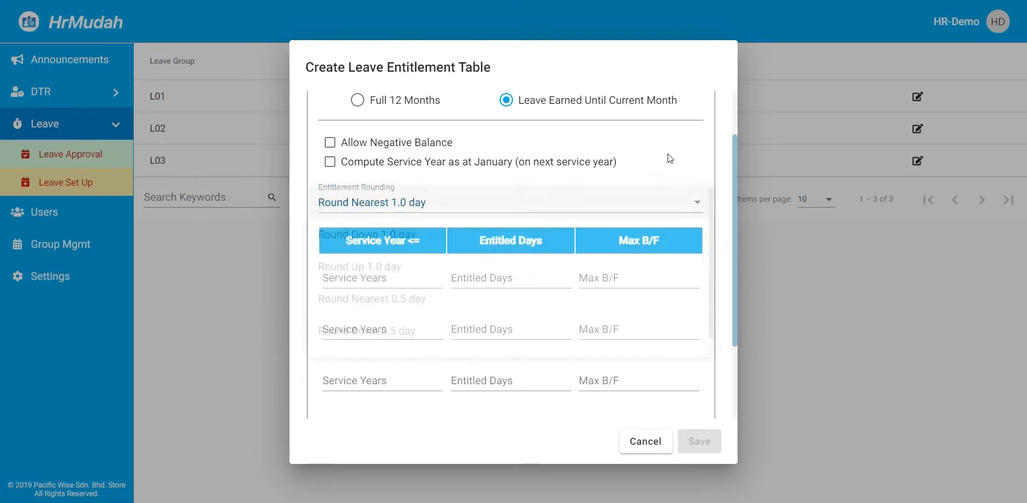
left_click(594, 202)
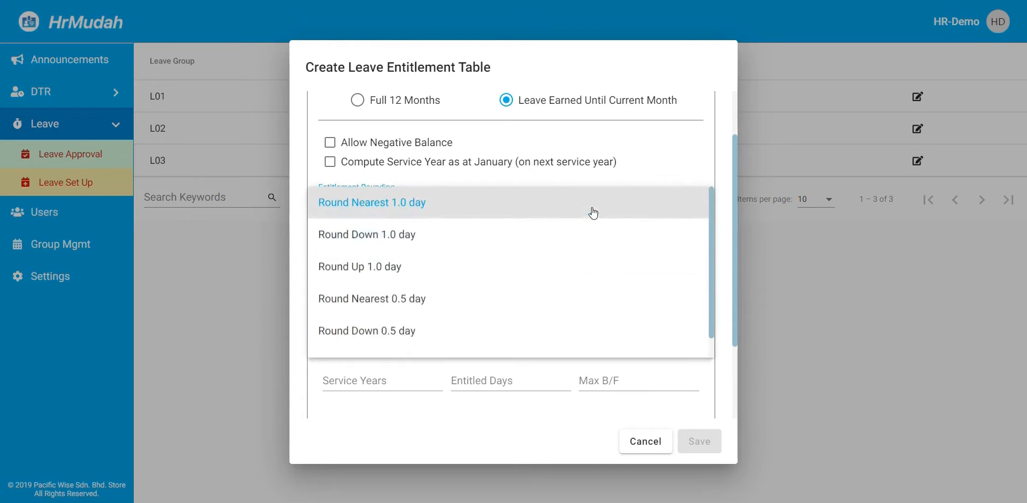
left_click(681, 156)
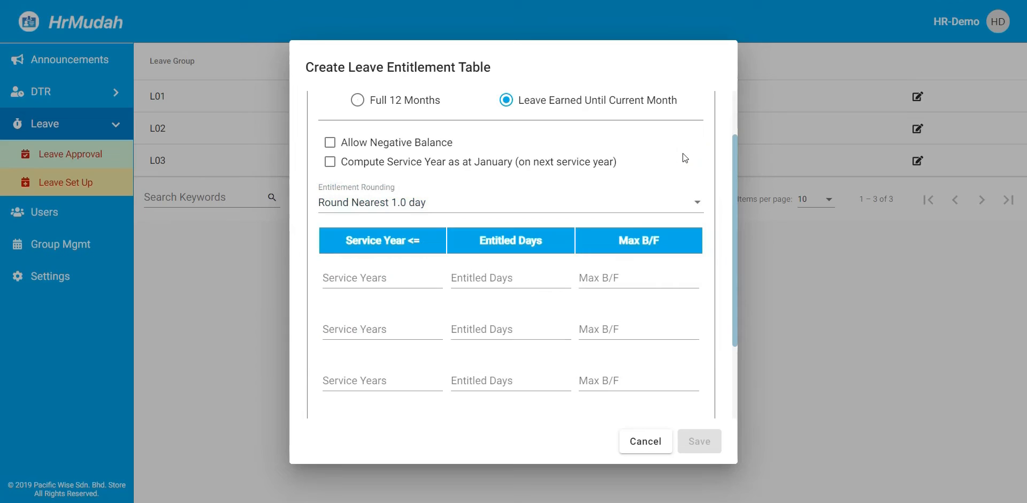
Fill the first row of the leave entitlement table with service years 2, entitled days 10 and Max B/F 2.
scroll(615, 187, "down", 1)
scroll(572, 147, "up", 1)
scroll(488, 217, "down", 2)
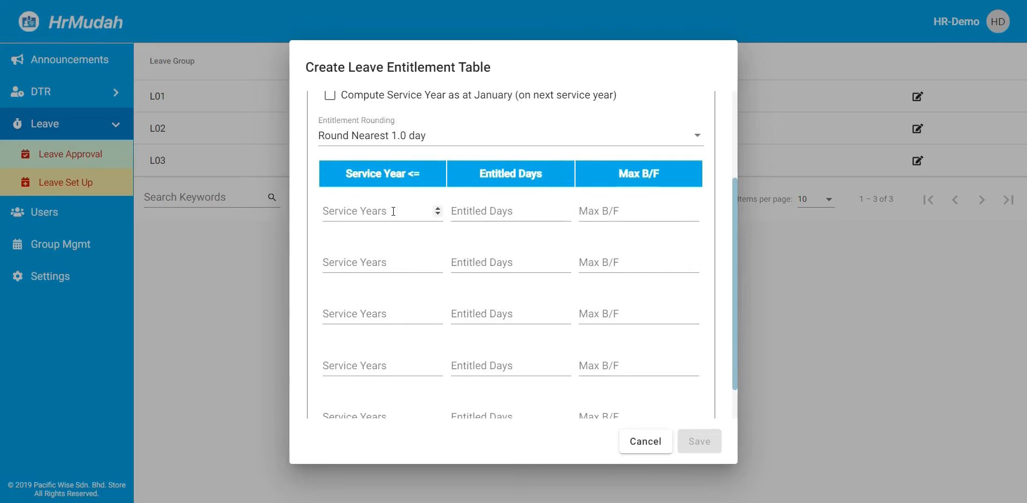
left_click(394, 210)
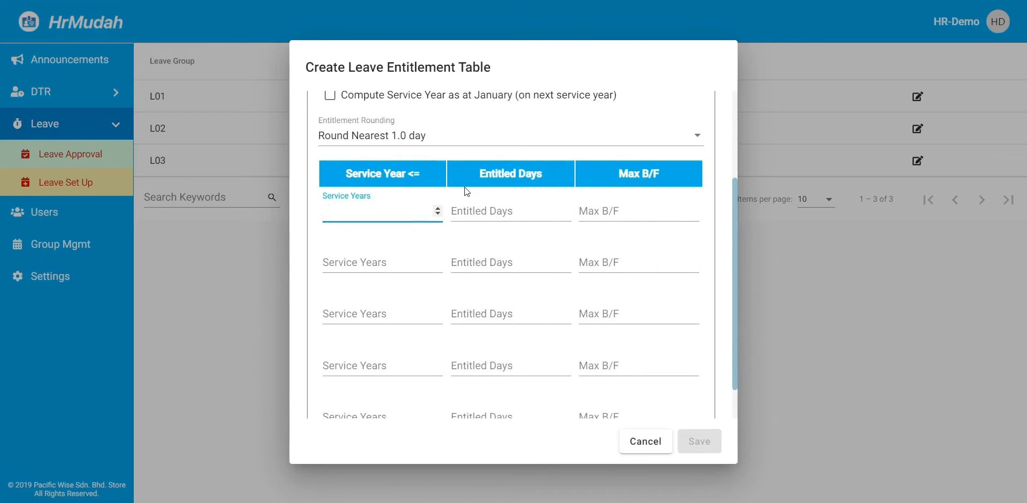
type("2")
left_click(473, 213)
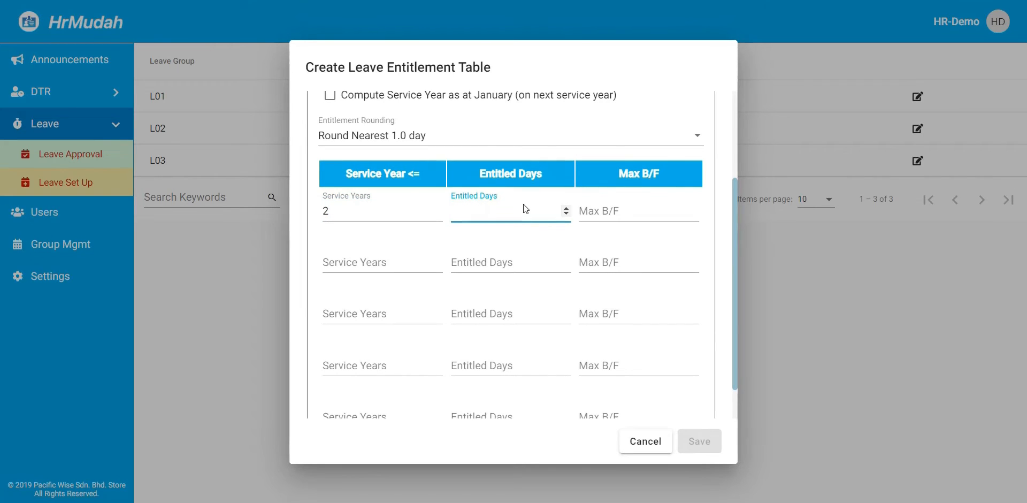
type("10")
left_click(512, 237)
left_click(622, 206)
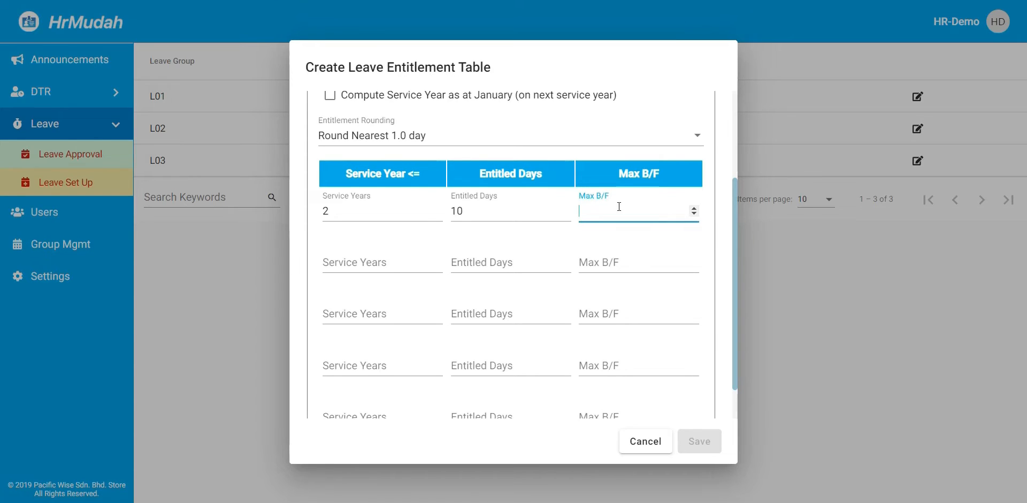
type("2")
Fill the second entitlement row with service years 5, entitled days 15 and Max B/F 5, and discard the new table without saving.
left_click(344, 258)
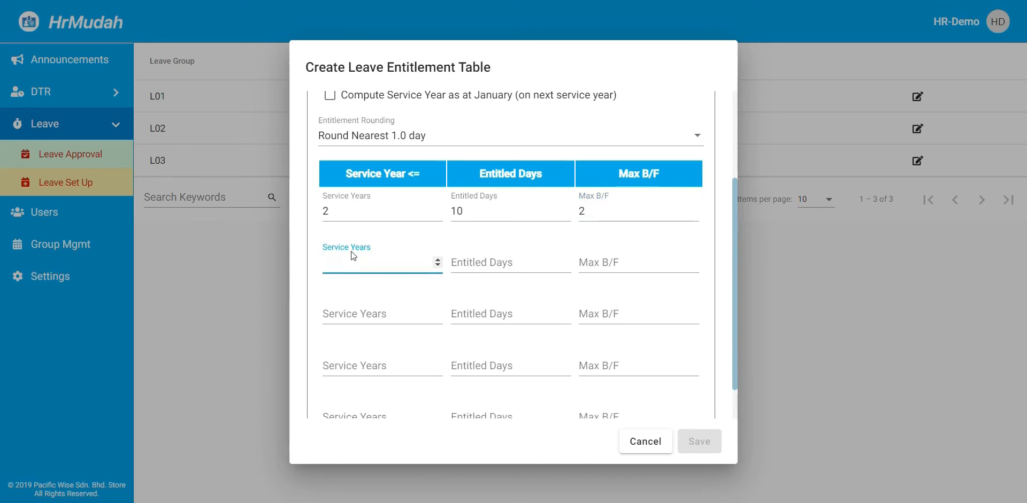
type("5")
left_click(518, 257)
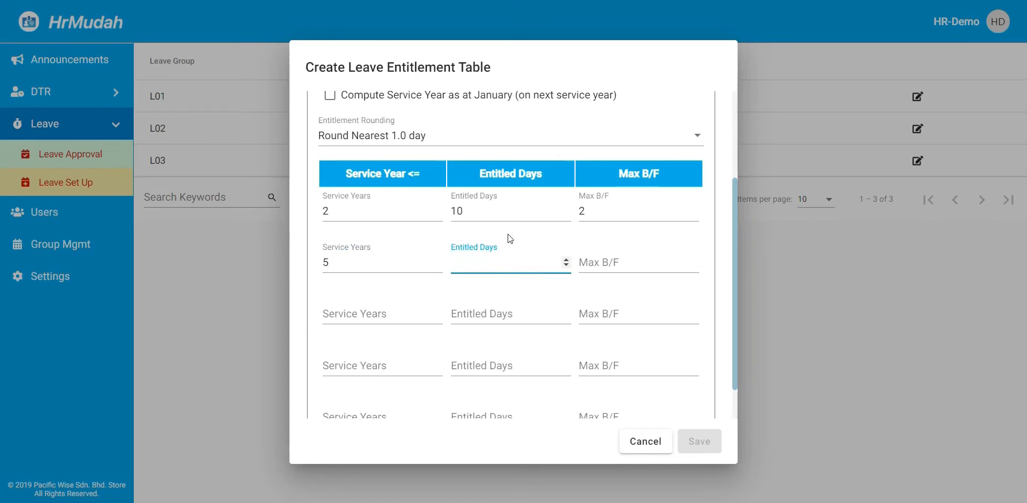
type("15")
left_click(594, 261)
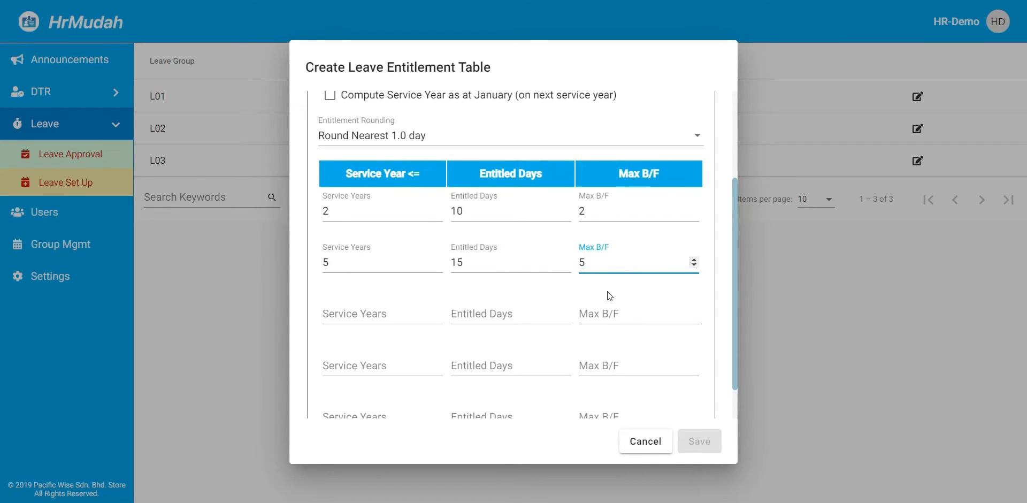
scroll(596, 321, "down", 2)
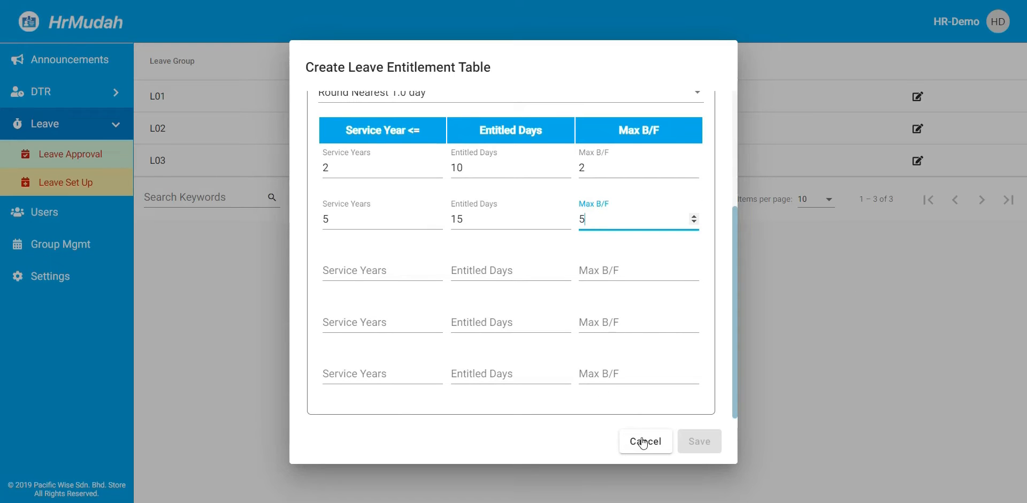
scroll(634, 343, "up", 4)
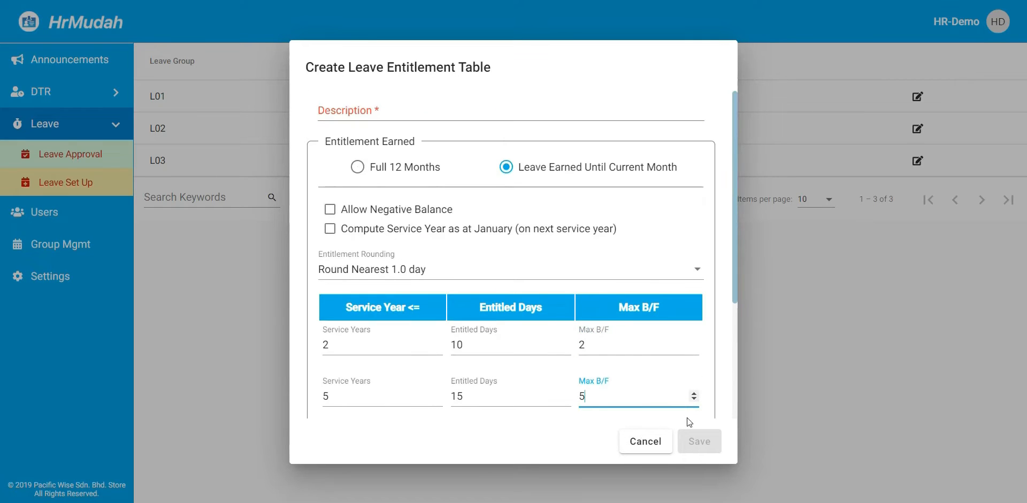
left_click(657, 441)
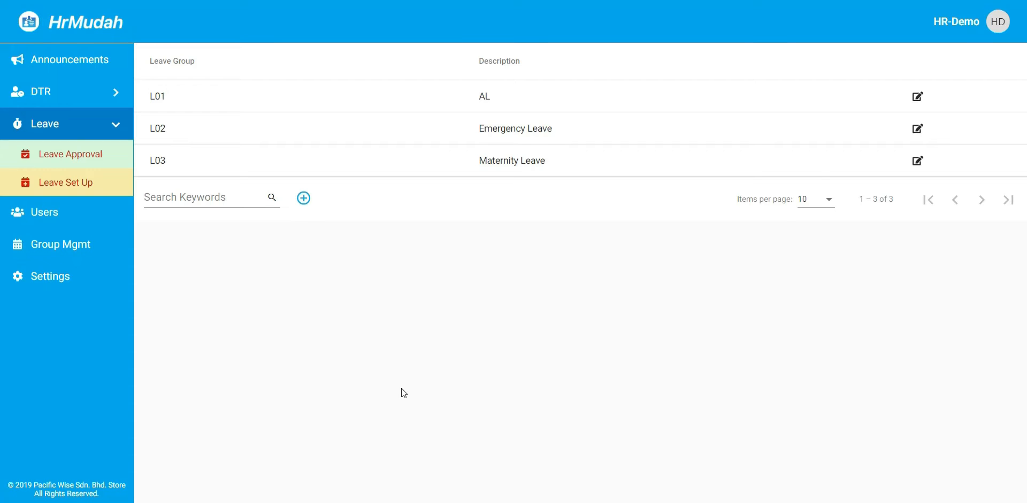
Open the Settings page and look through the DTR Remark entries.
left_click(61, 282)
scroll(220, 158, "down", 3)
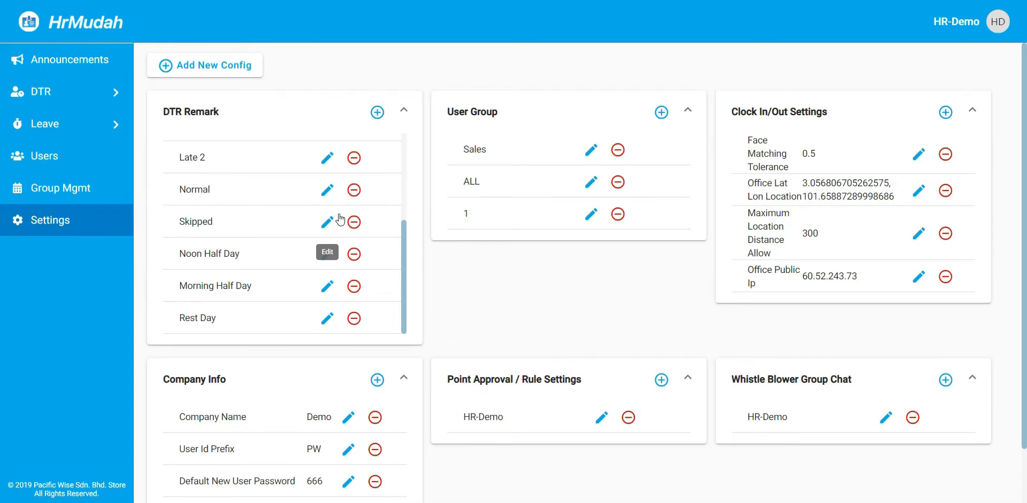
scroll(321, 268, "down", 1)
scroll(516, 246, "up", 1)
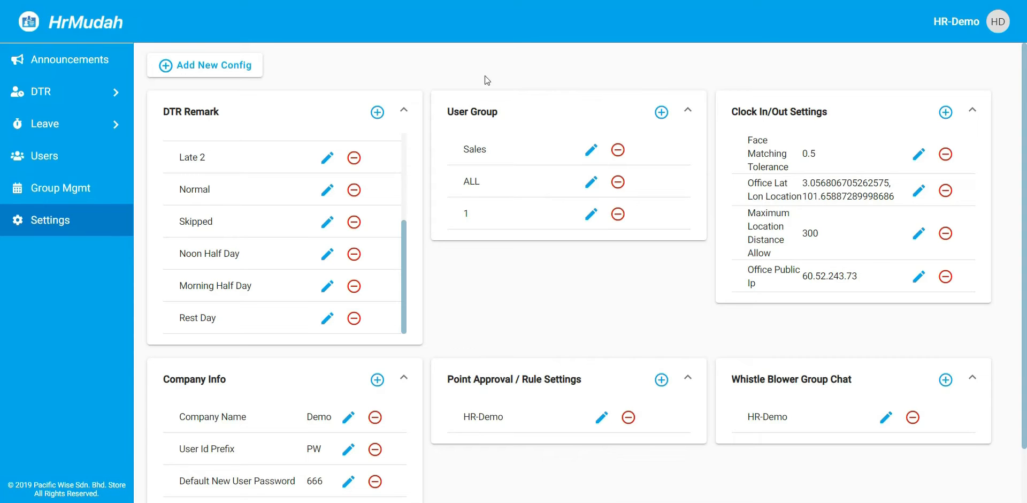
Add a user group with both the value and the value display set to "marketing / sales".
left_click(661, 112)
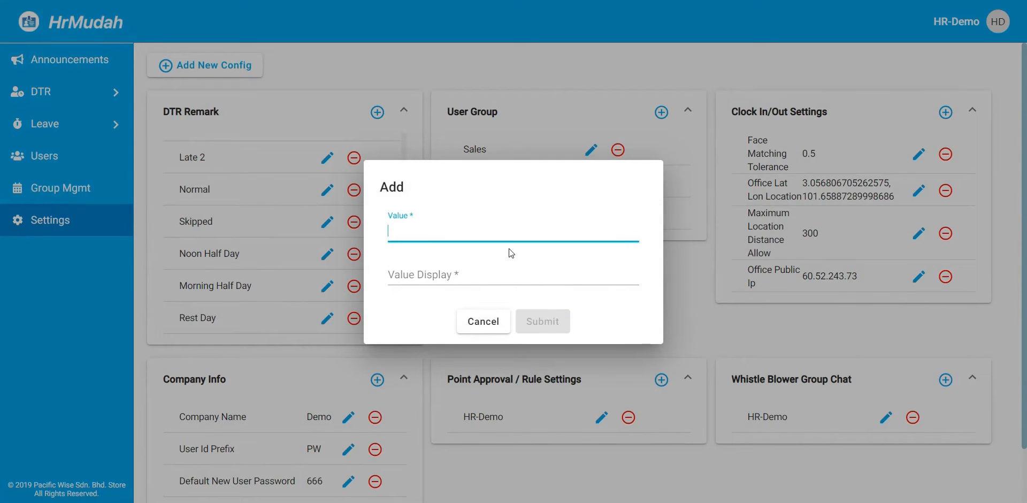
type("marketing")
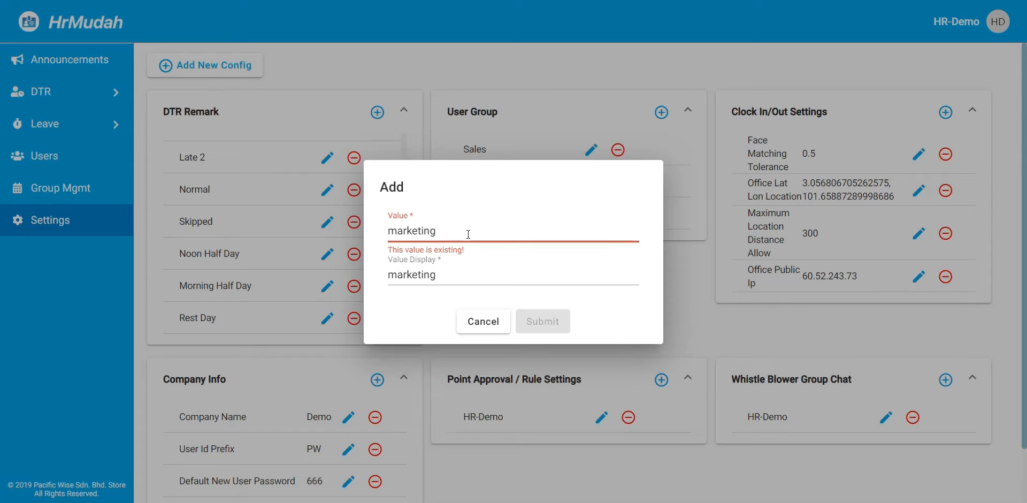
type(" / sales")
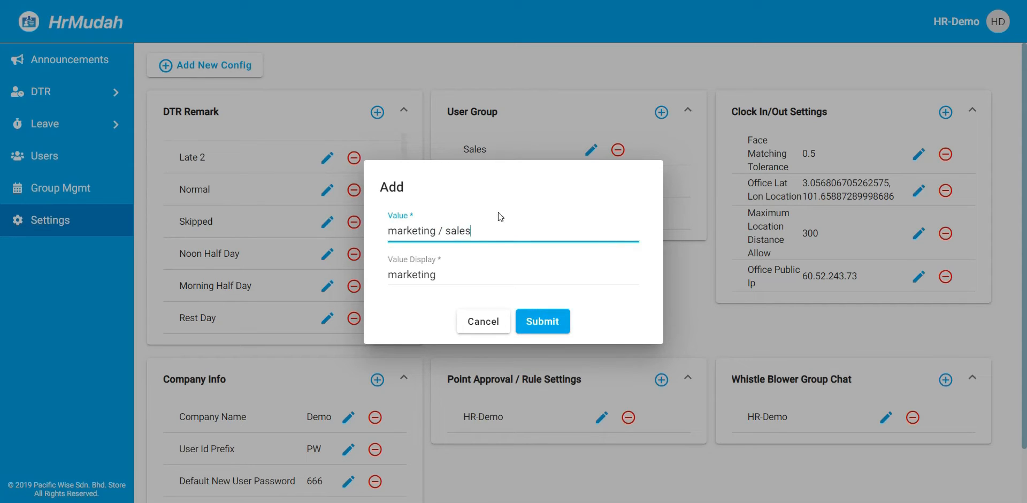
left_click_drag(488, 229, 439, 230)
right_click(441, 229)
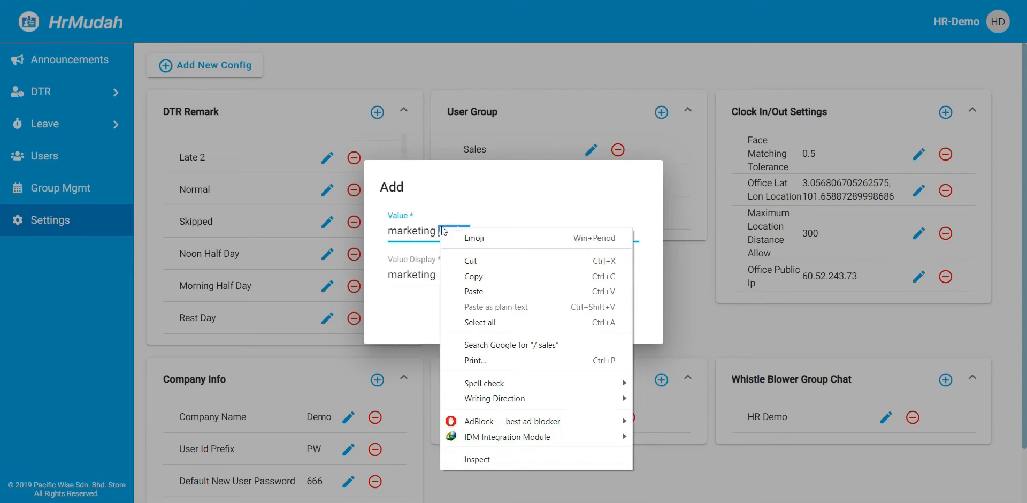
left_click(470, 272)
left_click(466, 275)
right_click(467, 274)
left_click(462, 270)
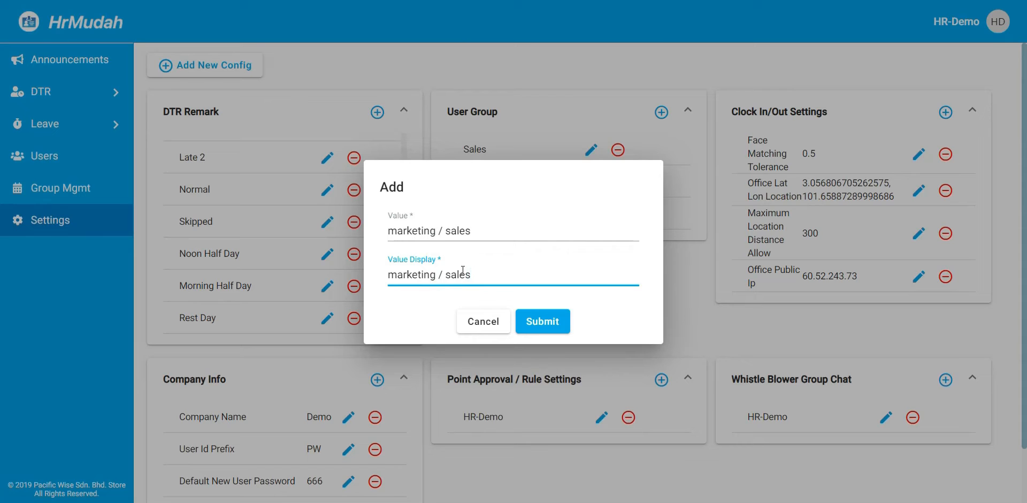
left_click(558, 321)
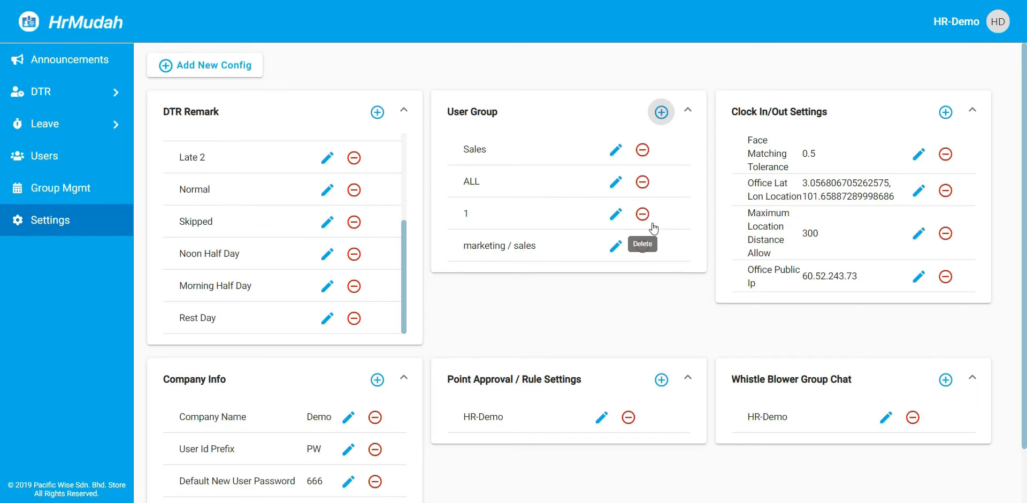
Look over the settings cards and open the Office Lat Lon Location entry of the Clock In/Out Settings for editing.
scroll(646, 240, "down", 1)
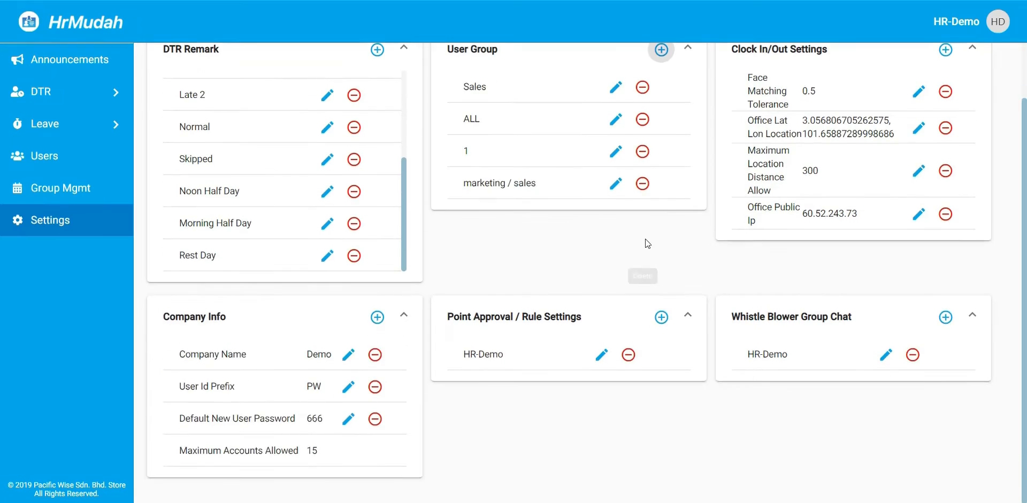
scroll(644, 239, "up", 1)
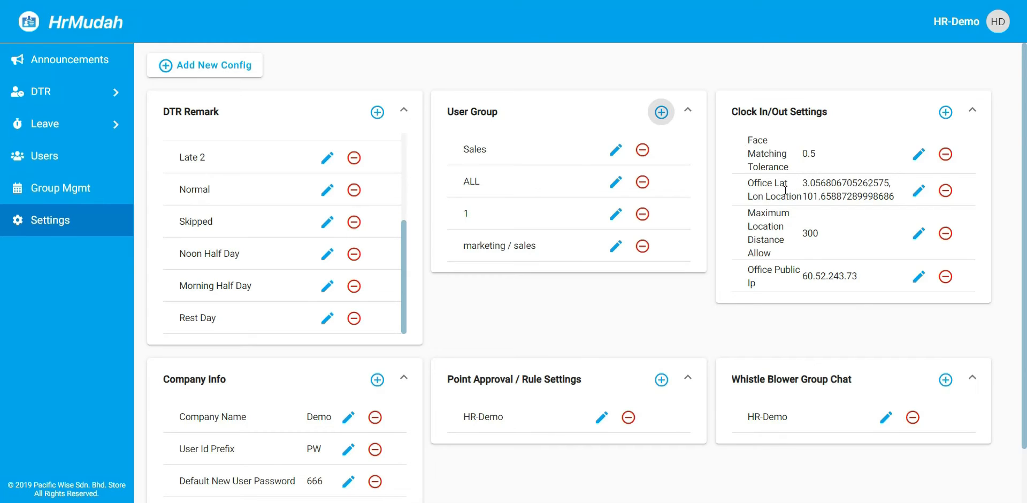
left_click(919, 196)
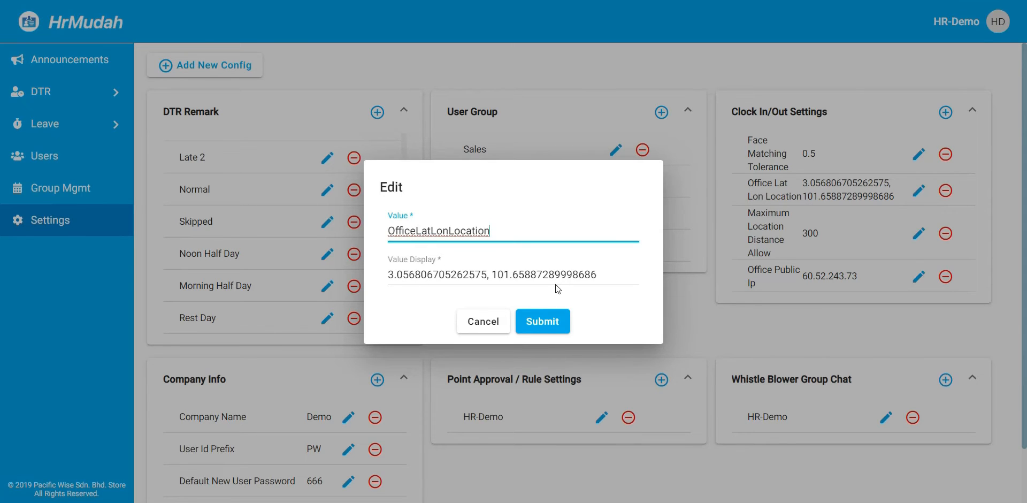
Search the web for "google maps" in a new browser tab and open Google Maps.
key("ctrl+t")
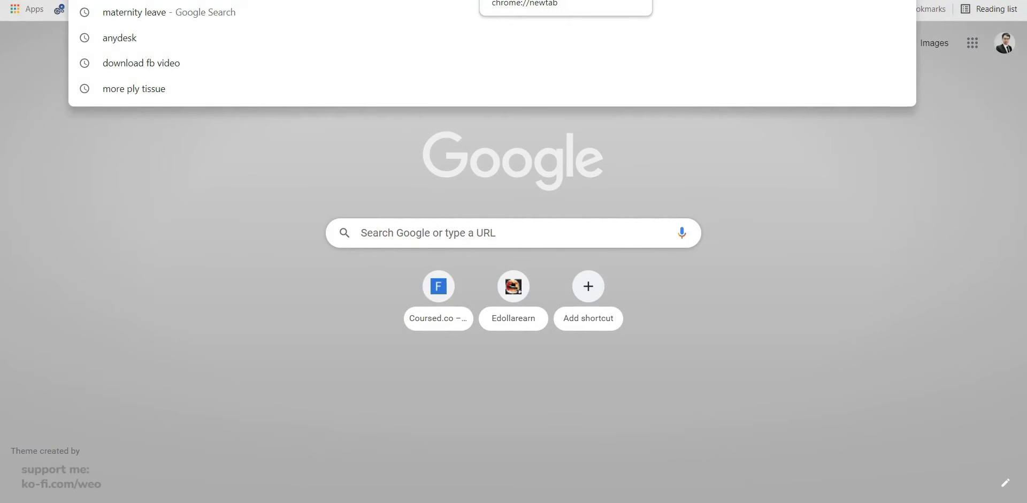
type("go")
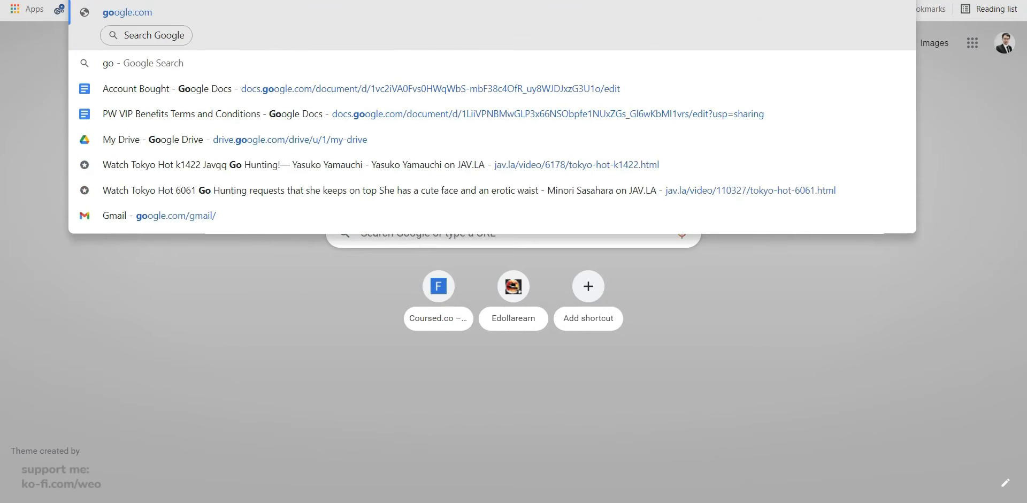
type("ogle maps")
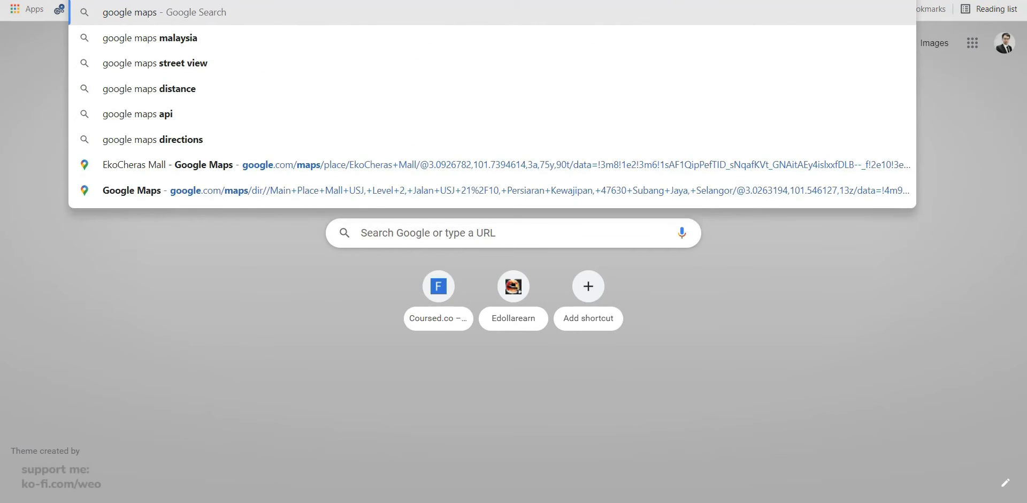
key("Return")
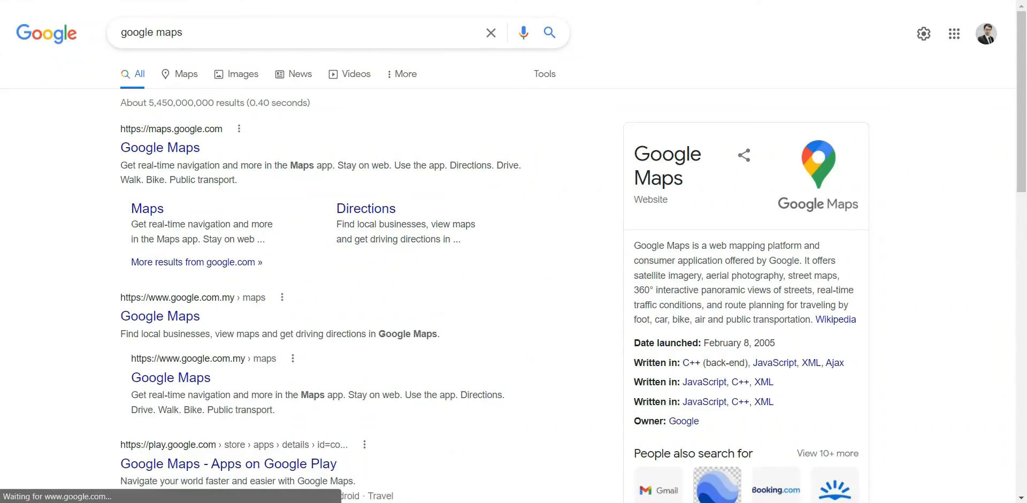
left_click(178, 150)
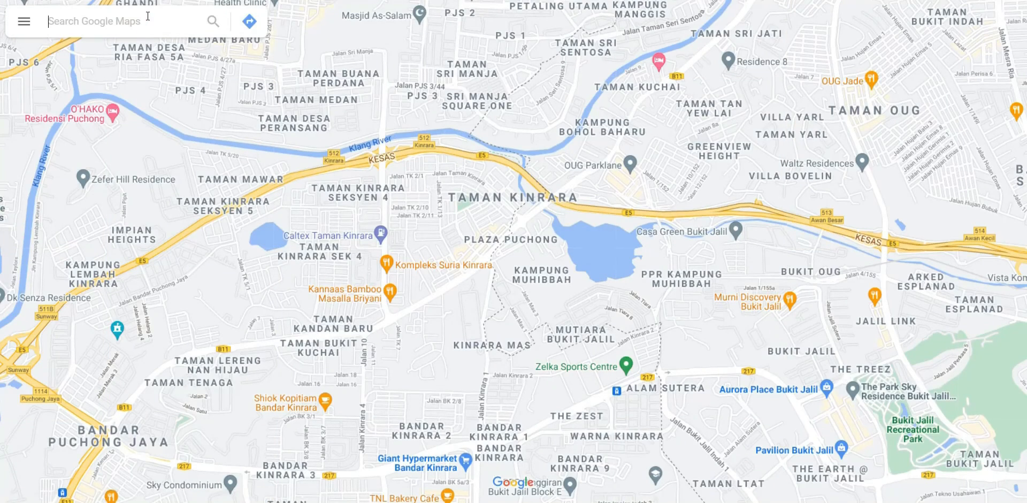
Find Pacific Wise Sdn Bhd on the map.
left_click(148, 16)
type("pa")
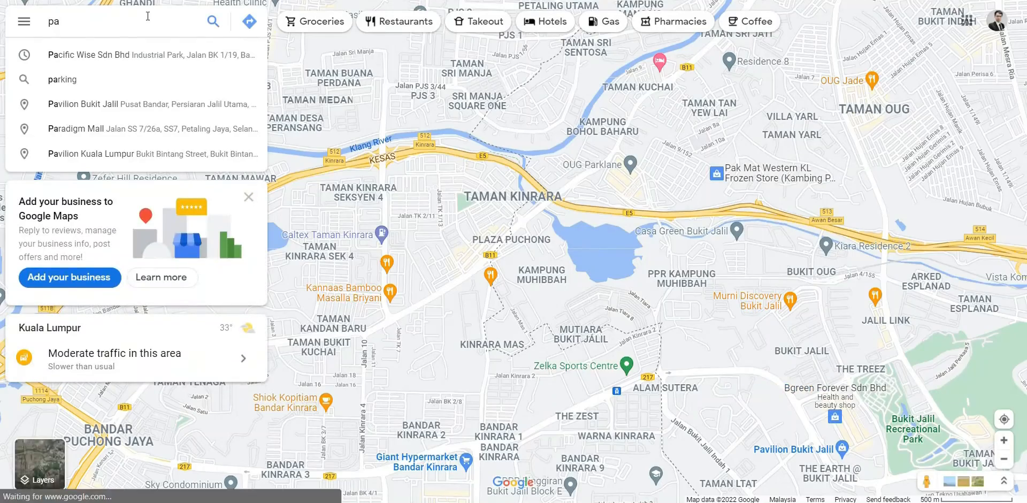
left_click(129, 55)
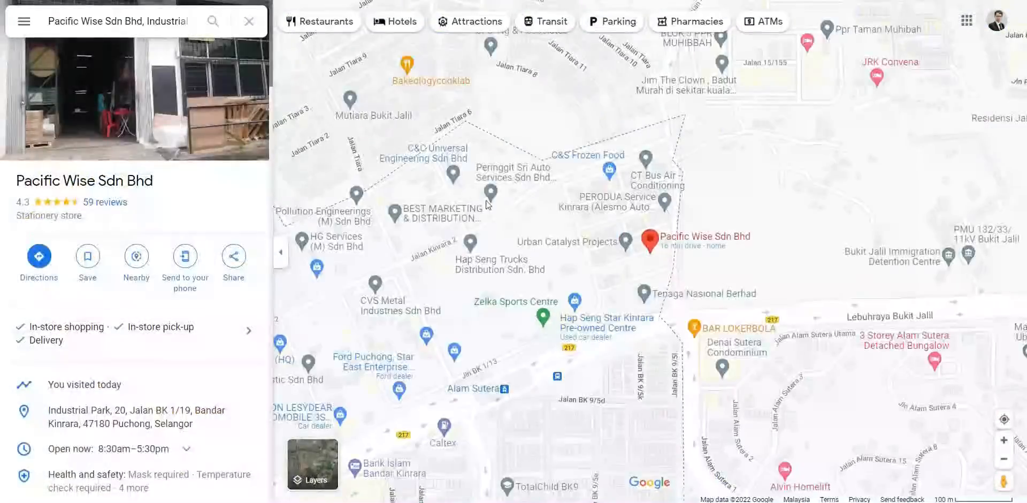
Pick the point on the road beside the Pacific Wise Sdn Bhd marker and copy its coordinates 3.056820, 101.658858.
scroll(619, 206, "up", 5)
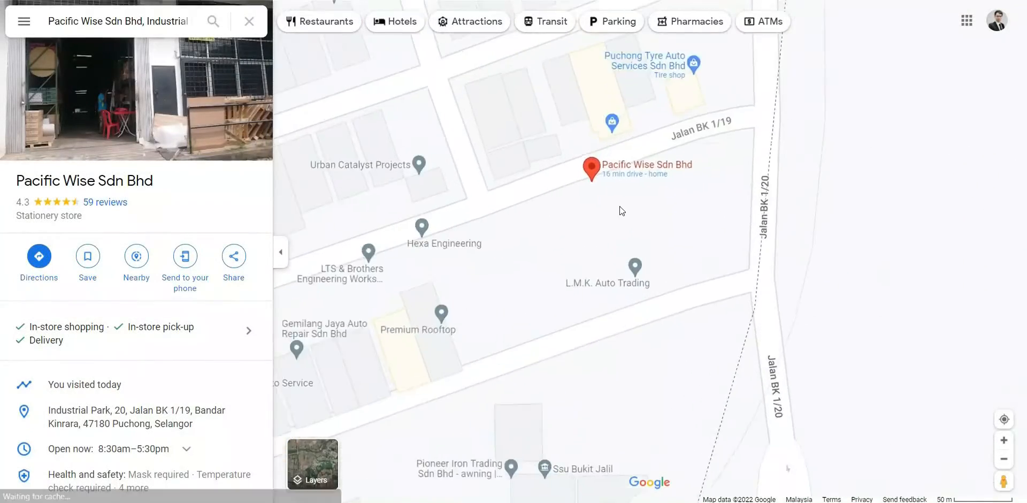
left_click(558, 131)
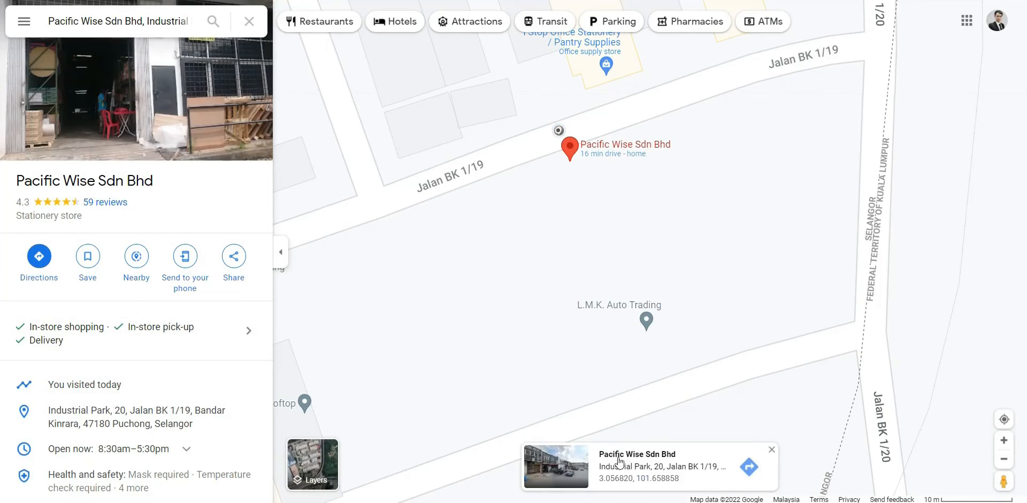
left_click_drag(600, 483, 680, 484)
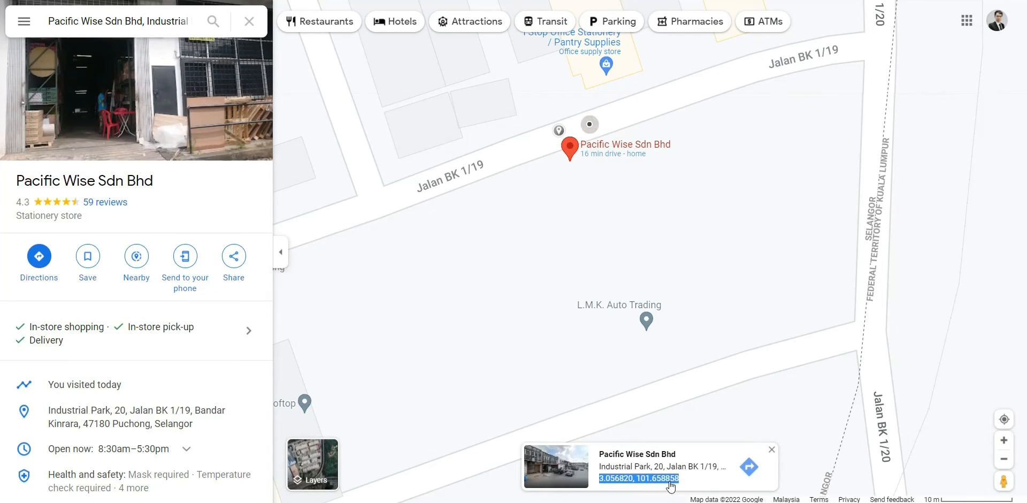
right_click(675, 483)
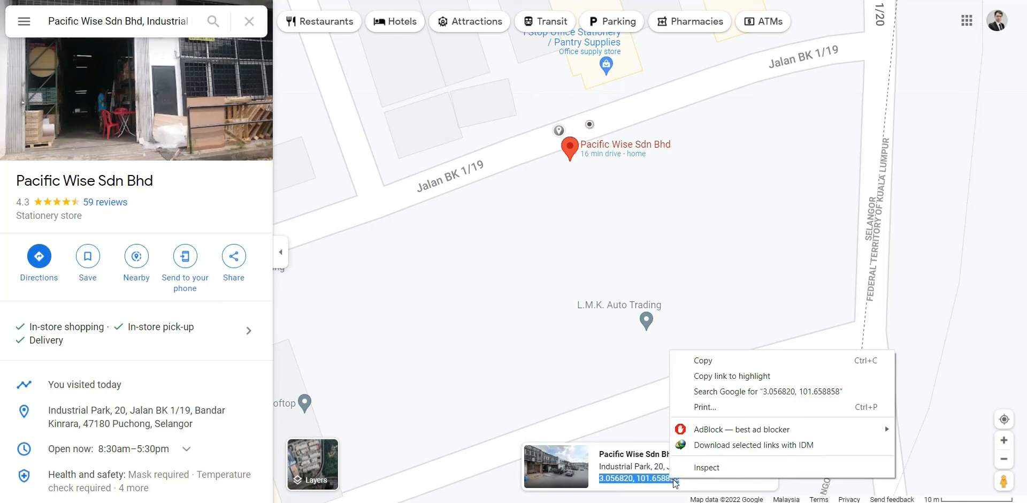
left_click(704, 359)
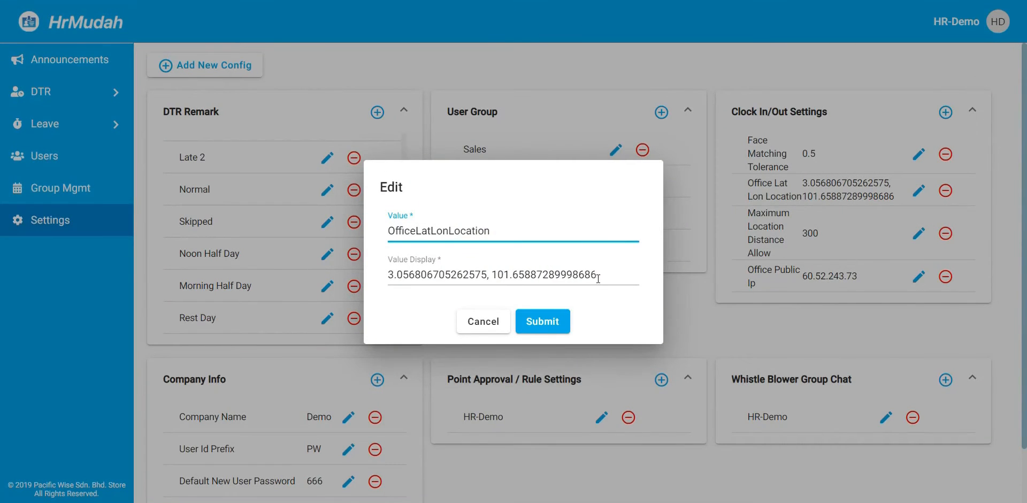
Return to HrMudah, select the office coordinates in the open edit form and close the form without submitting.
left_click_drag(598, 274, 379, 283)
left_click(476, 326)
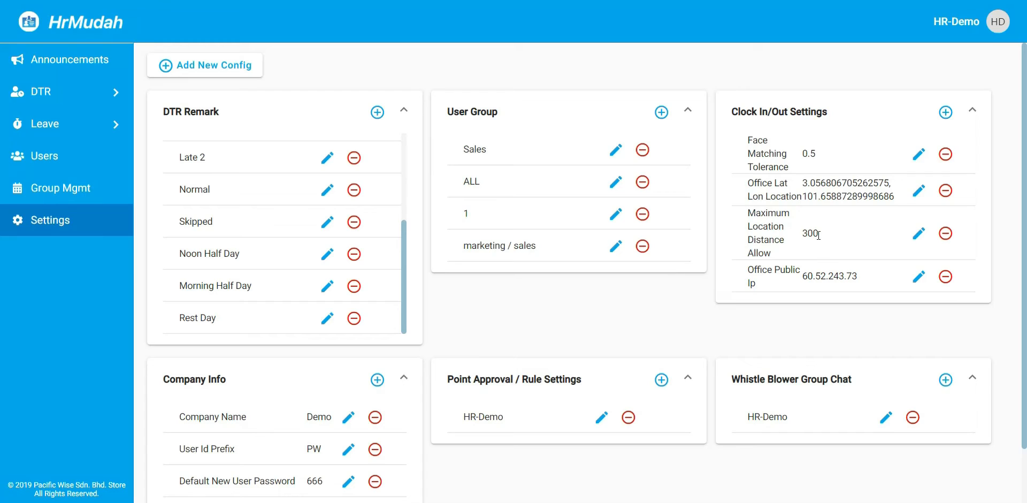
Select the maximum location distance value, inspect the Office Public Ip entry in its edit form and close the form without submitting.
left_click_drag(818, 235, 803, 237)
left_click(804, 275)
left_click(918, 277)
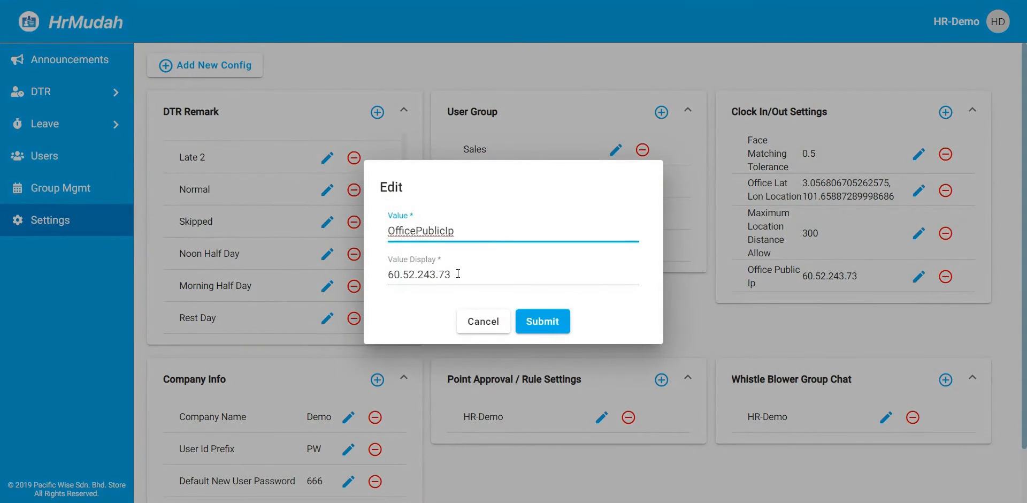
left_click(447, 278)
double_click(447, 278)
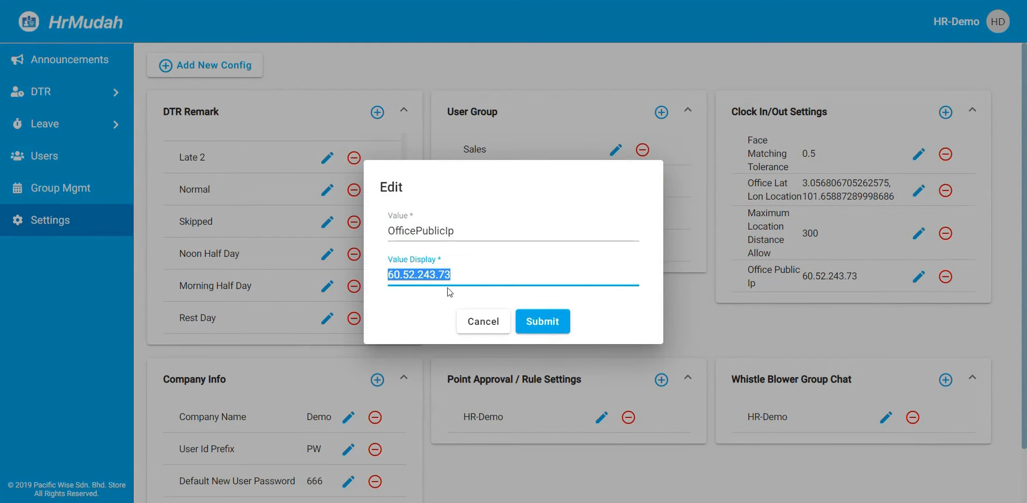
left_click(471, 321)
Highlight the Default New User Password label in the Company Info settings.
scroll(683, 307, "down", 1)
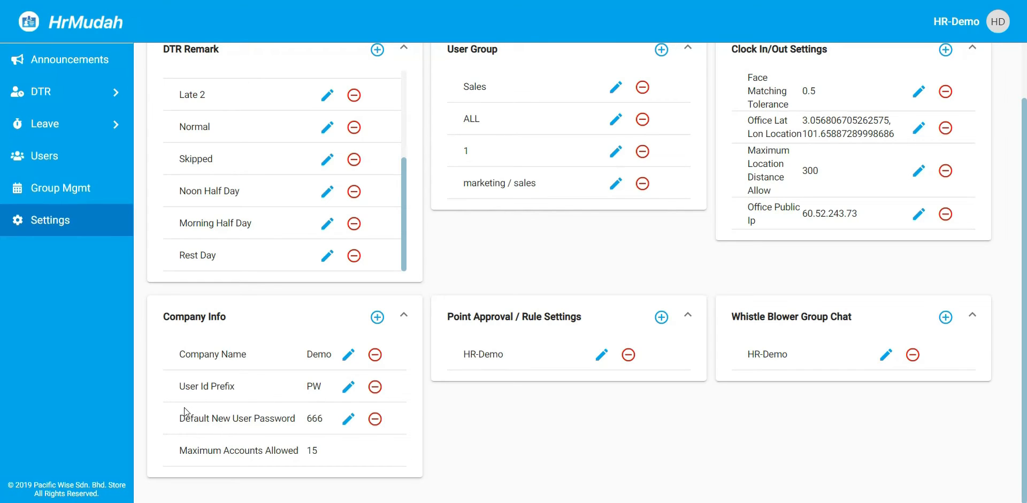
left_click_drag(185, 418, 300, 428)
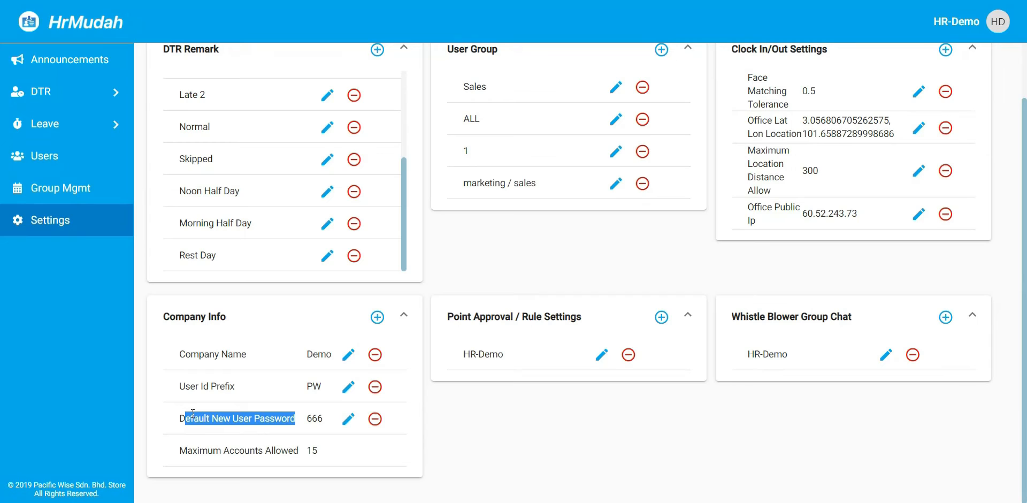
left_click_drag(181, 418, 292, 422)
scroll(553, 446, "up", 1)
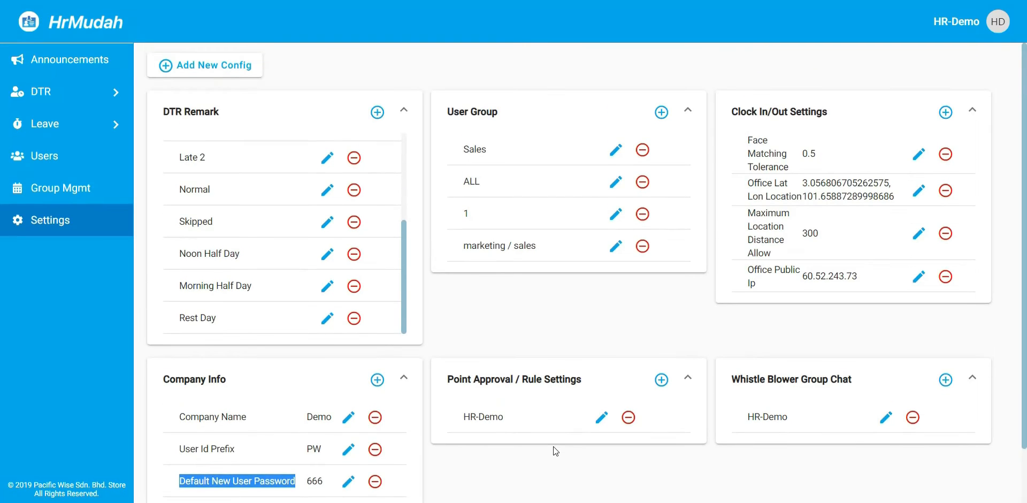
Examine the Point Approval / Rule Settings and Whistle Blower Group Chat cards, highlighting the HR-Demo entry under Point Approval.
scroll(553, 445, "down", 1)
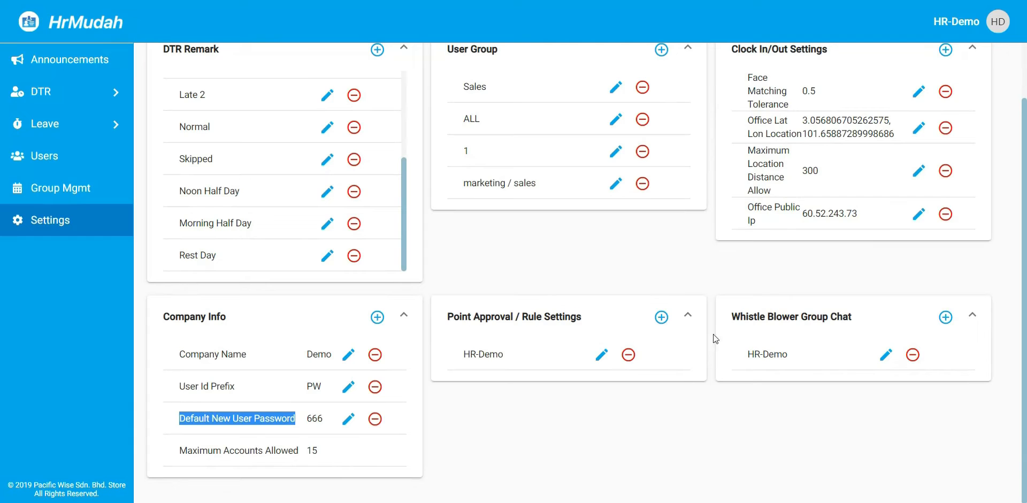
scroll(506, 394, "up", 1)
scroll(507, 395, "down", 1)
left_click_drag(484, 353, 464, 354)
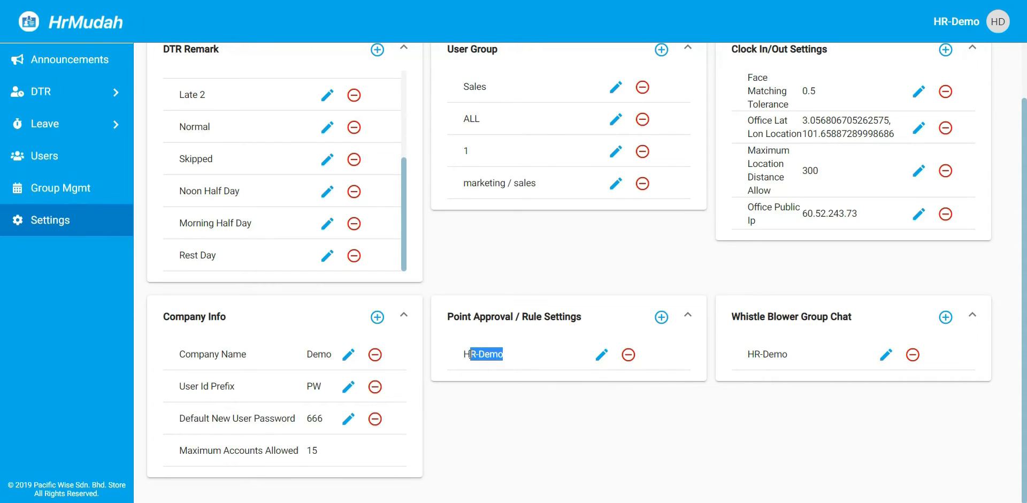
left_click(509, 275)
left_click(466, 357)
Start creating a user from the Users list and go through the empty ID No, Phone Number, Full Name and Nick Name fields.
left_click(51, 159)
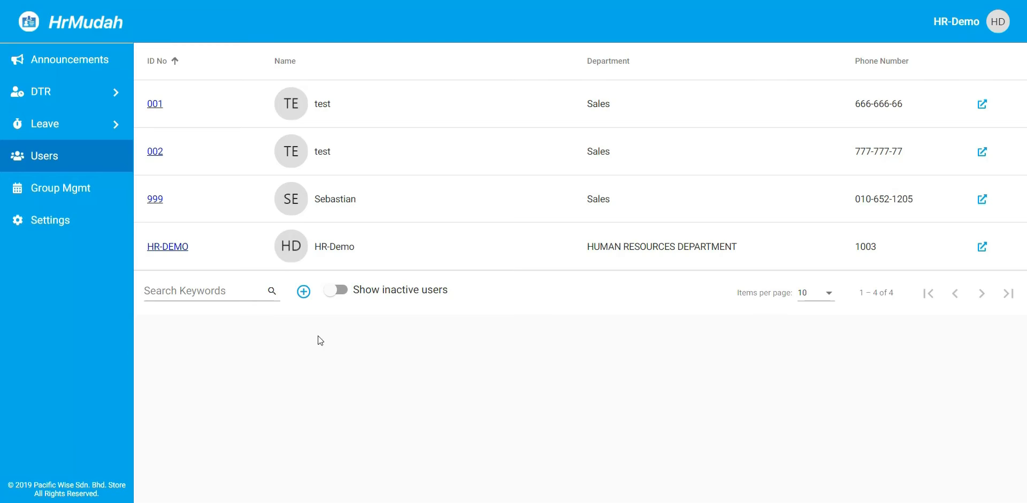
left_click(304, 292)
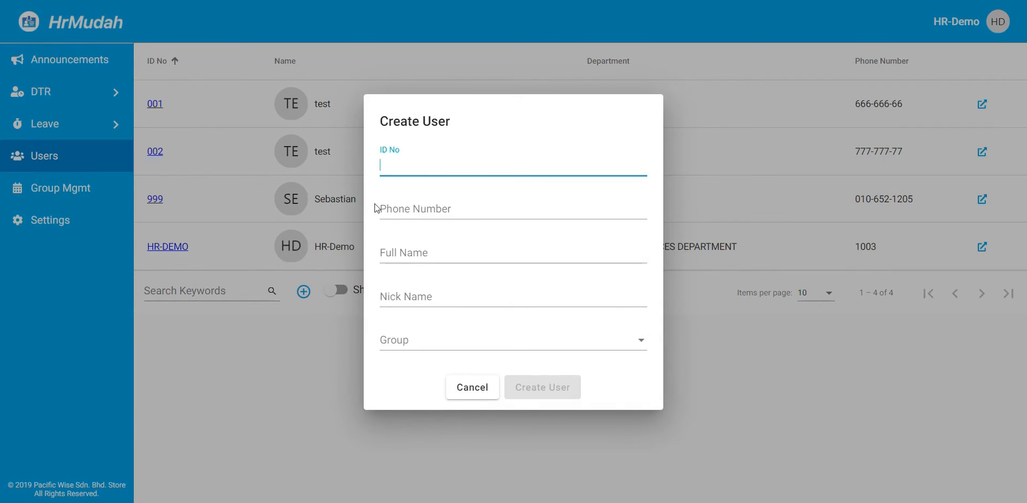
left_click(401, 204)
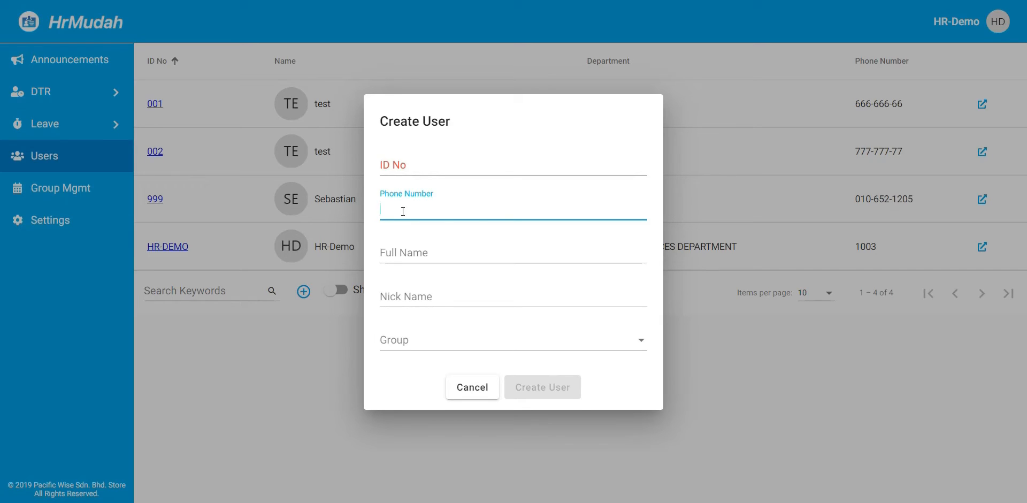
left_click(449, 252)
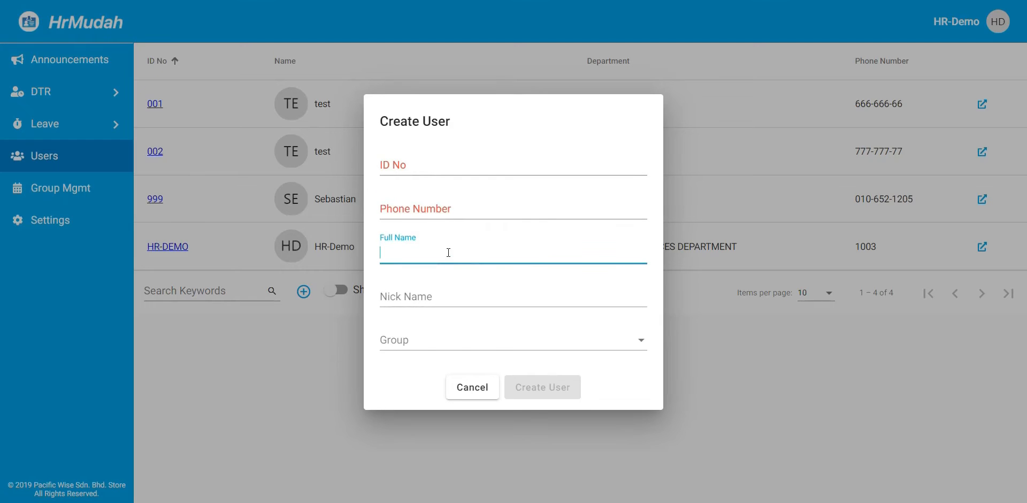
left_click(450, 294)
Choose Sales as the new user's group and cancel the user creation.
left_click(454, 338)
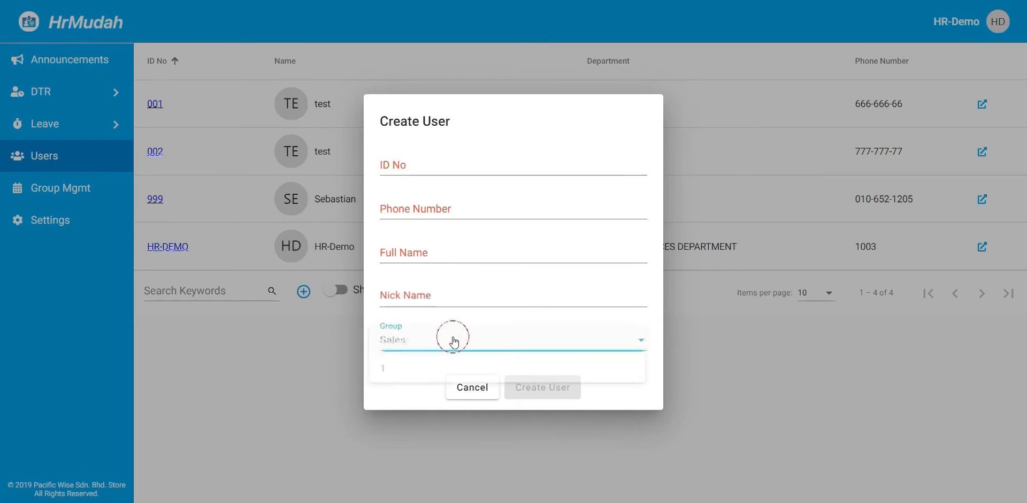
left_click(454, 340)
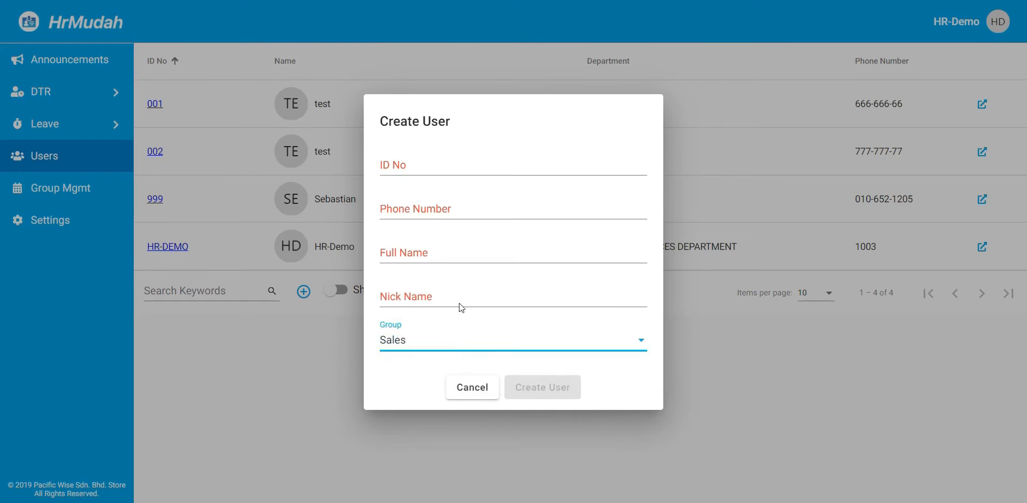
left_click(455, 341)
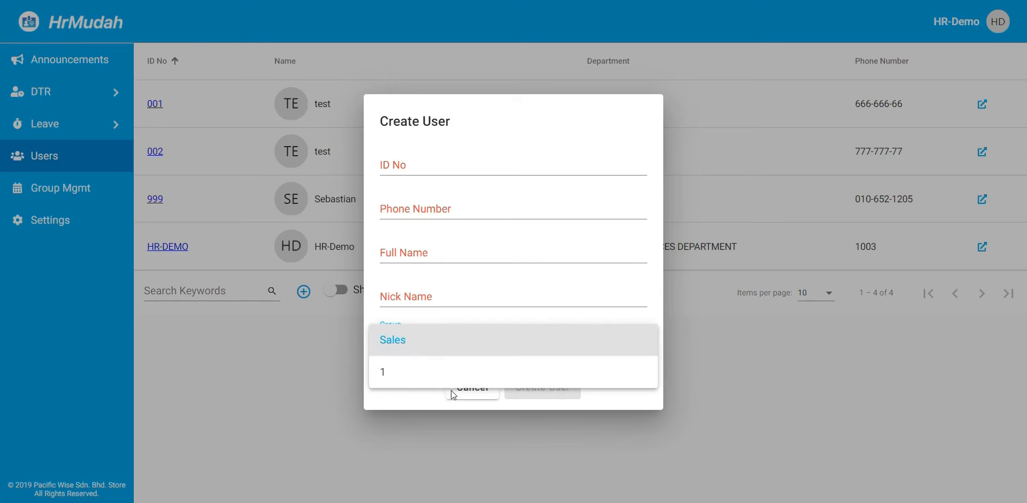
left_click(454, 348)
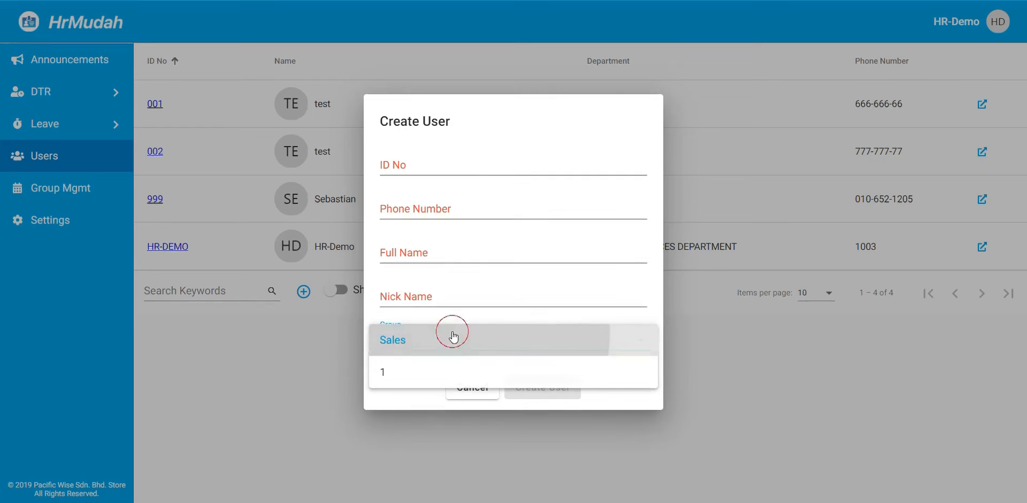
left_click(482, 389)
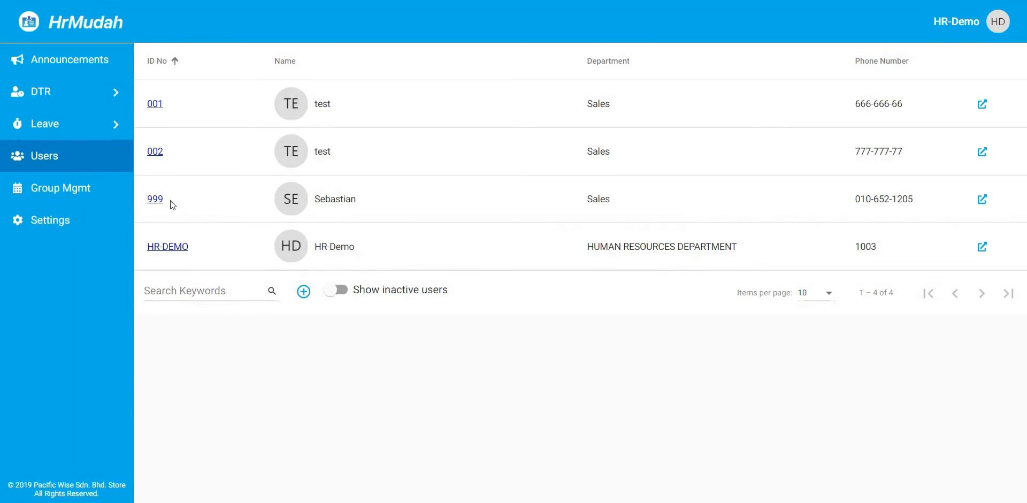
Open the profile of the third user in the list and save the Personal Particular section from edit mode without changing its fields.
left_click(161, 200)
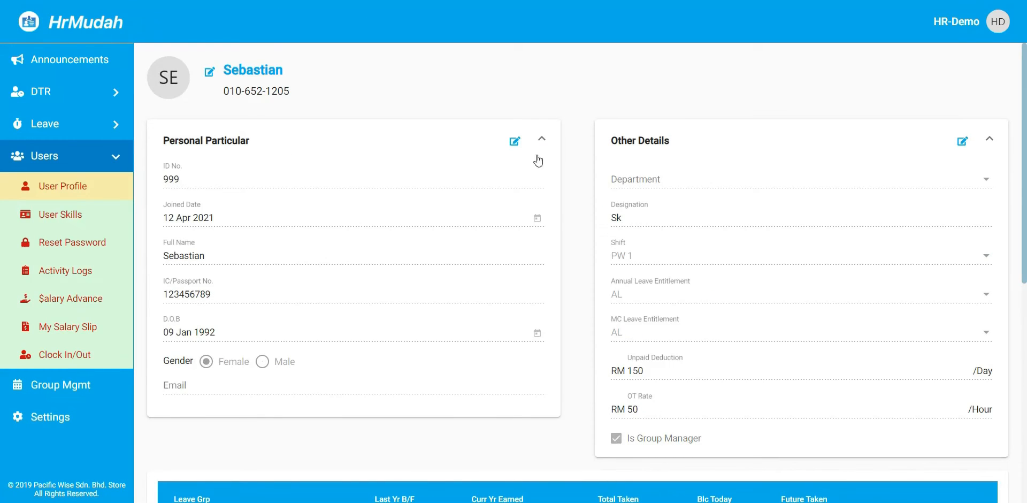
left_click(515, 142)
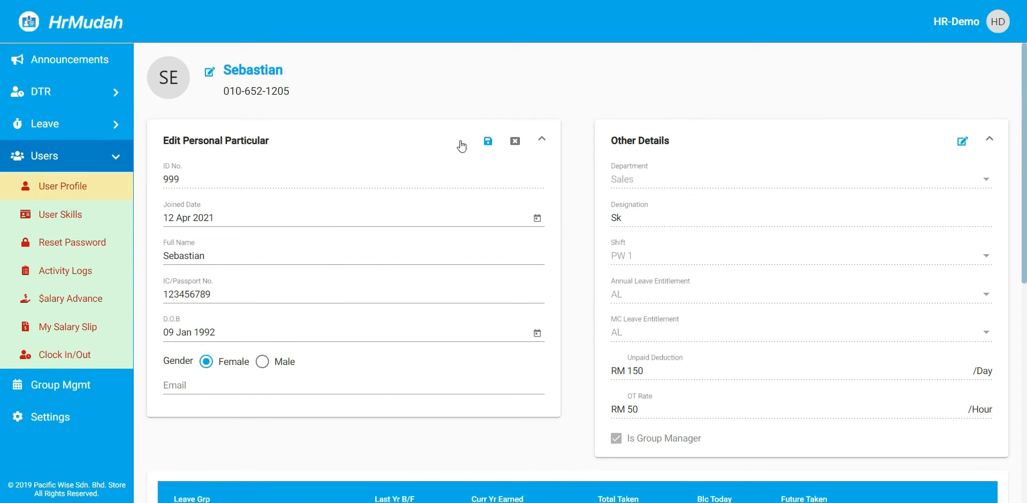
left_click(487, 141)
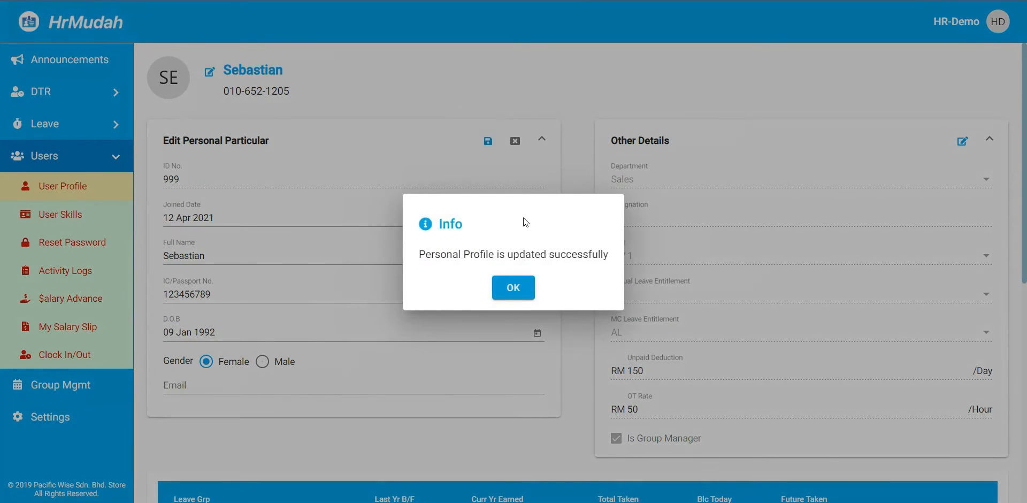
left_click(525, 290)
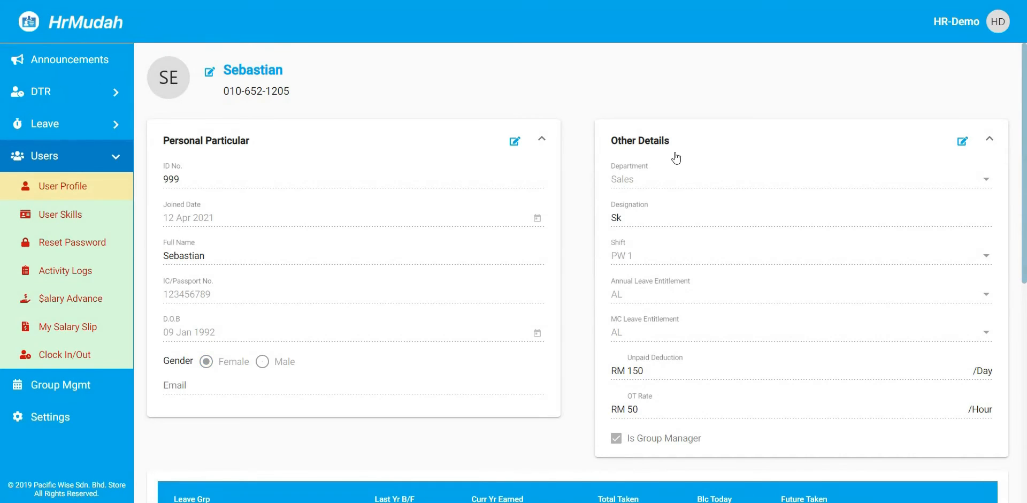
Put the Other Details section in edit mode, keep Sales as the department and check the designation field.
left_click(962, 141)
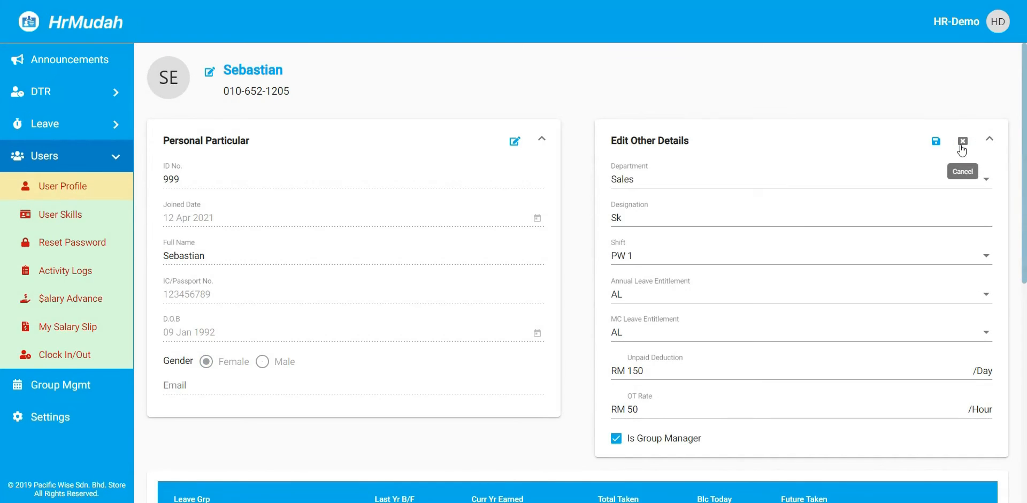
left_click(658, 183)
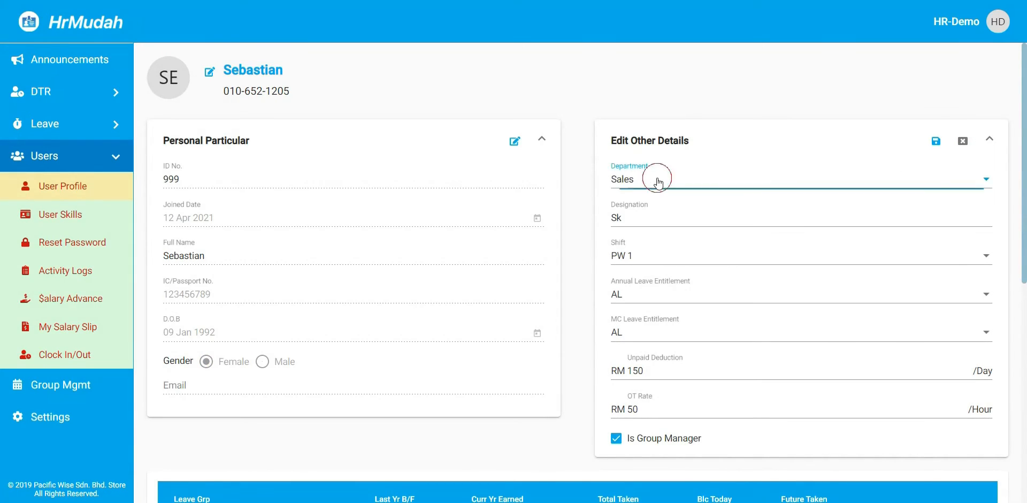
left_click(659, 183)
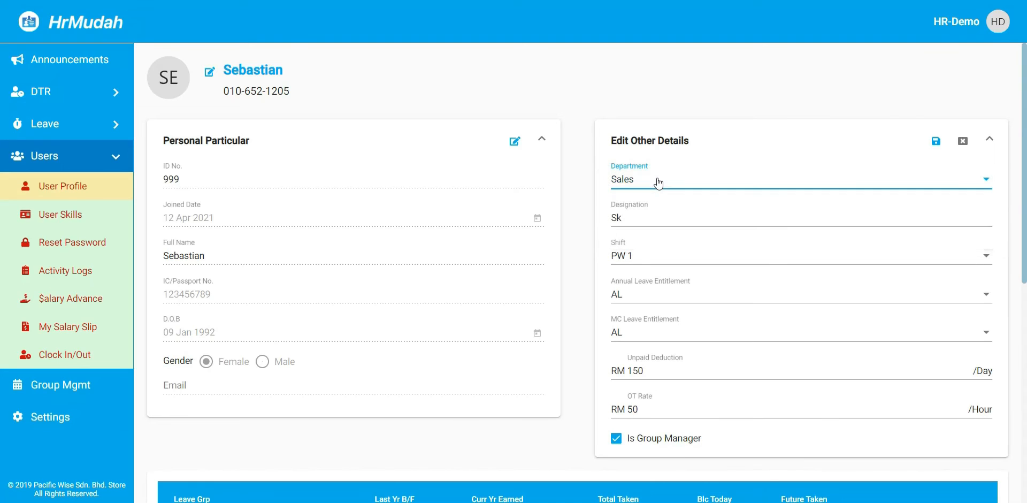
left_click(663, 217)
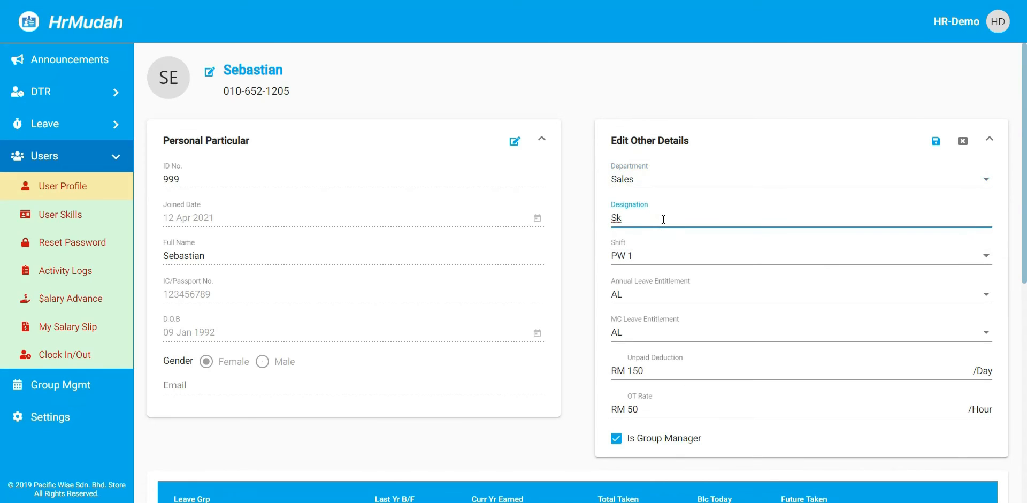
double_click(637, 217)
left_click(585, 240)
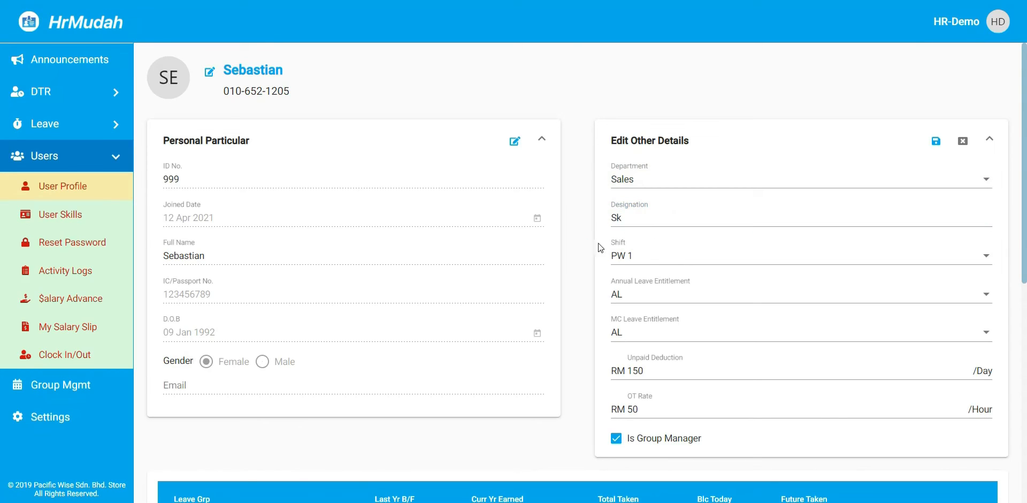
Review the available shift options in Other Details and keep PW 1 selected.
left_click(646, 259)
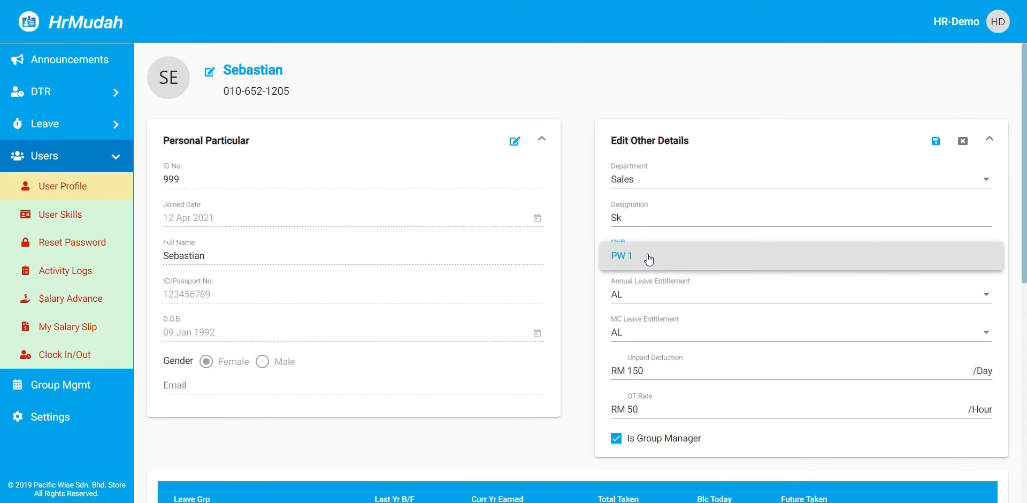
left_click(648, 258)
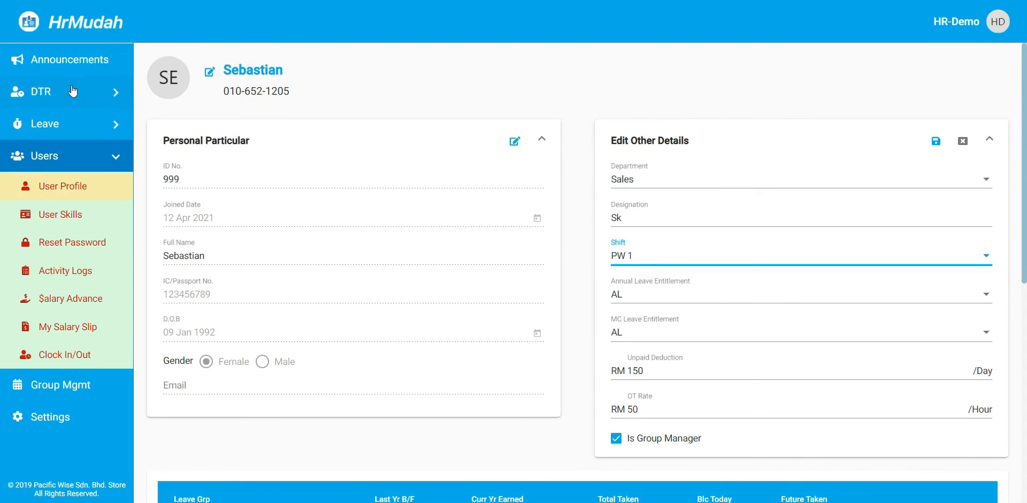
left_click(695, 262)
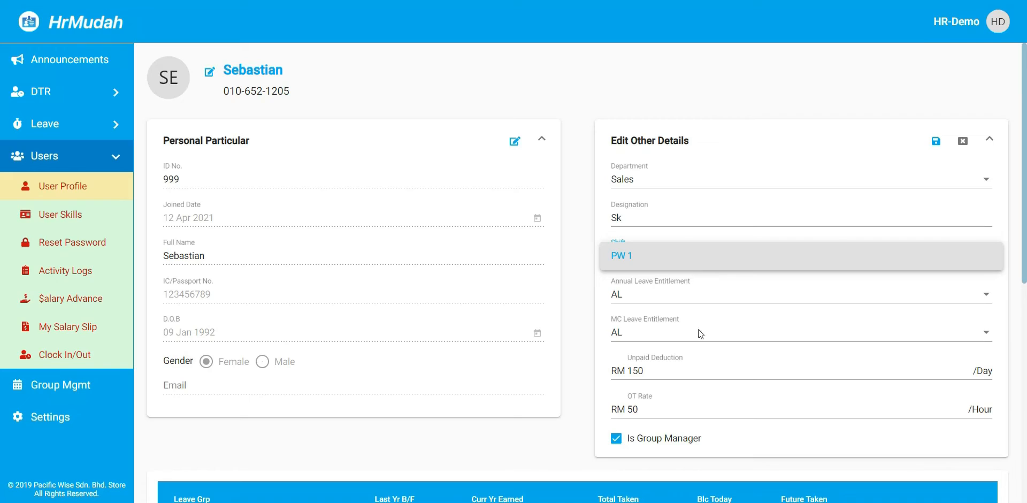
left_click(720, 267)
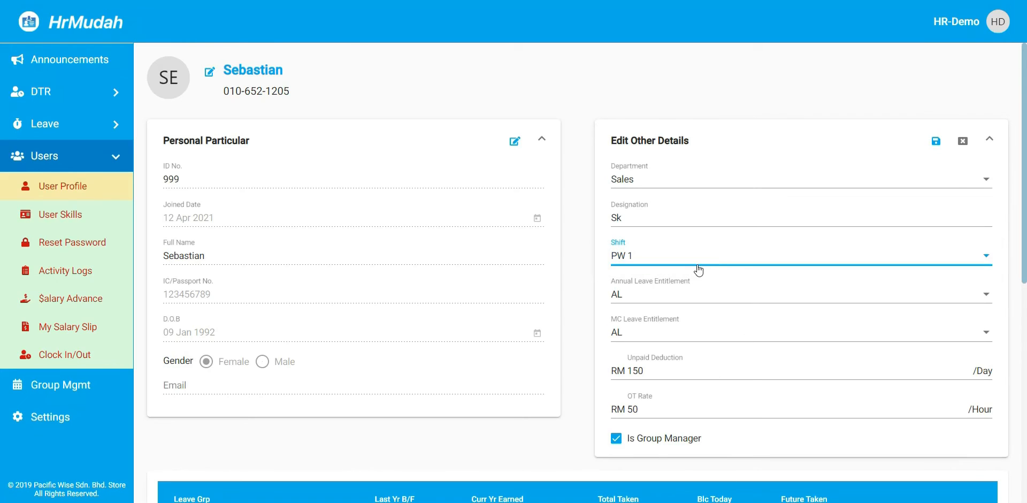
left_click(647, 255)
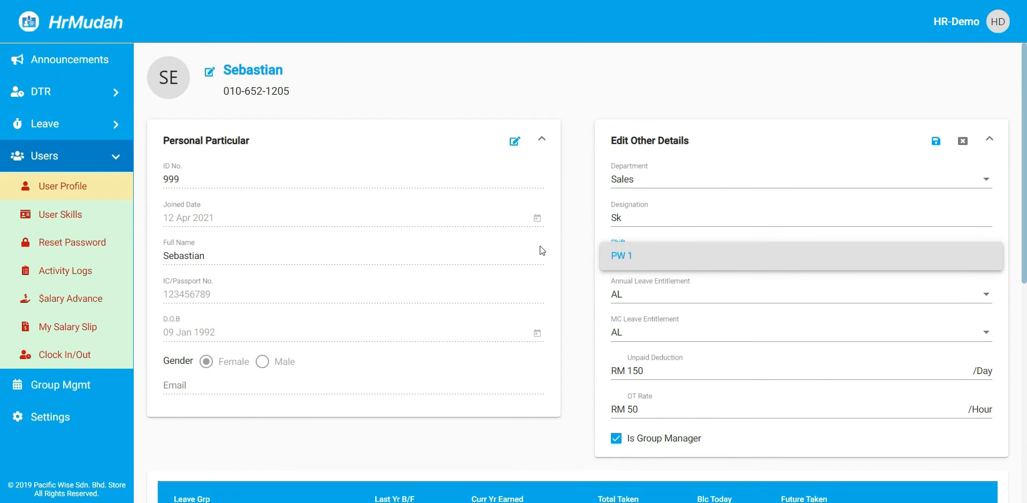
left_click(585, 240)
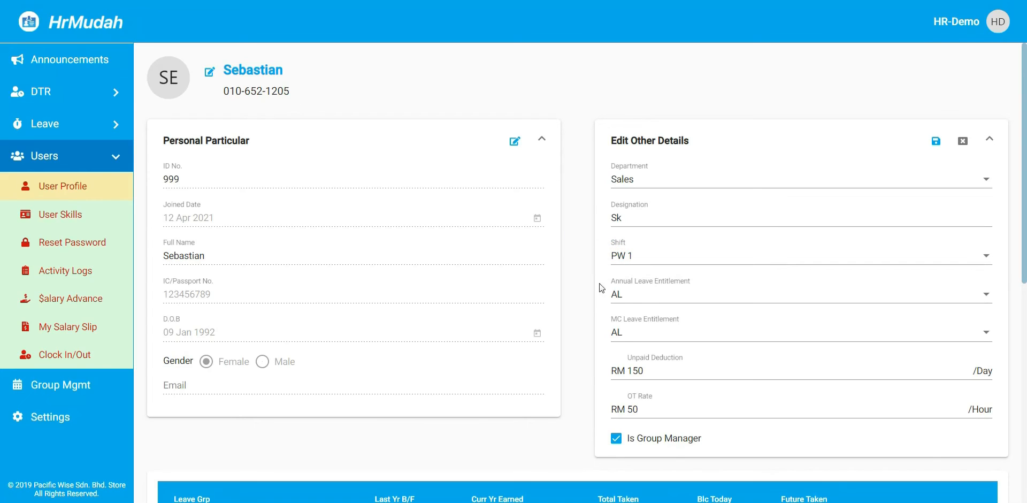
Review the annual leave entitlement options, keep AL selected, and set the MC leave entitlement to Emergency Leave.
left_click(645, 300)
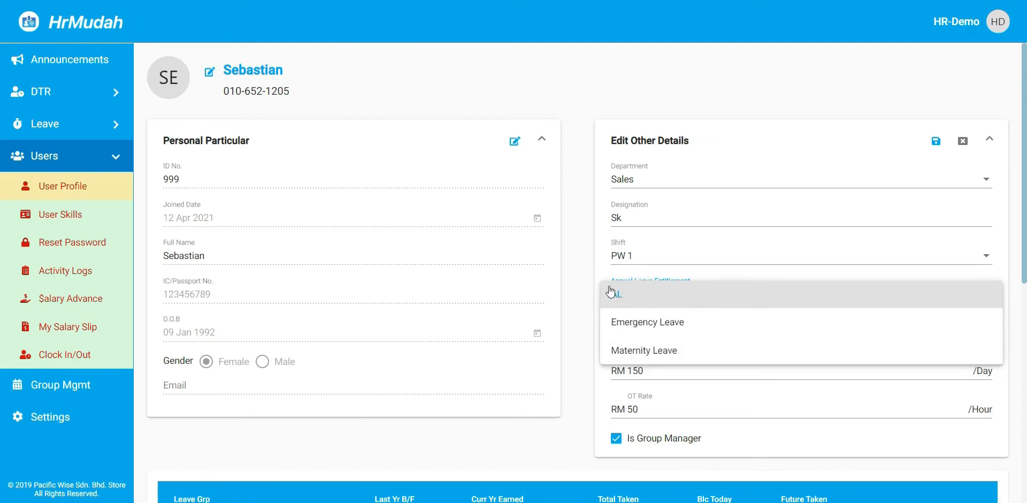
left_click(582, 278)
scroll(582, 282, "down", 1)
scroll(582, 279, "down", 2)
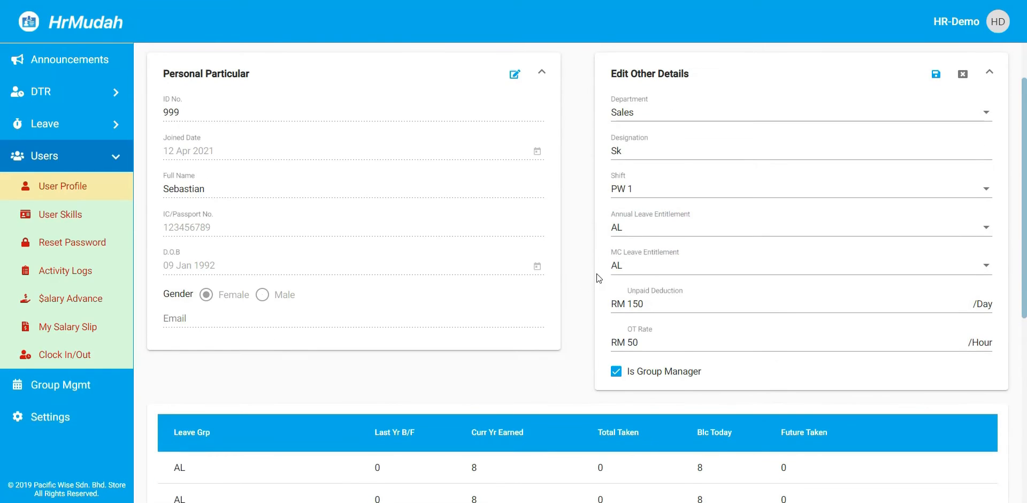
left_click(646, 225)
left_click(647, 227)
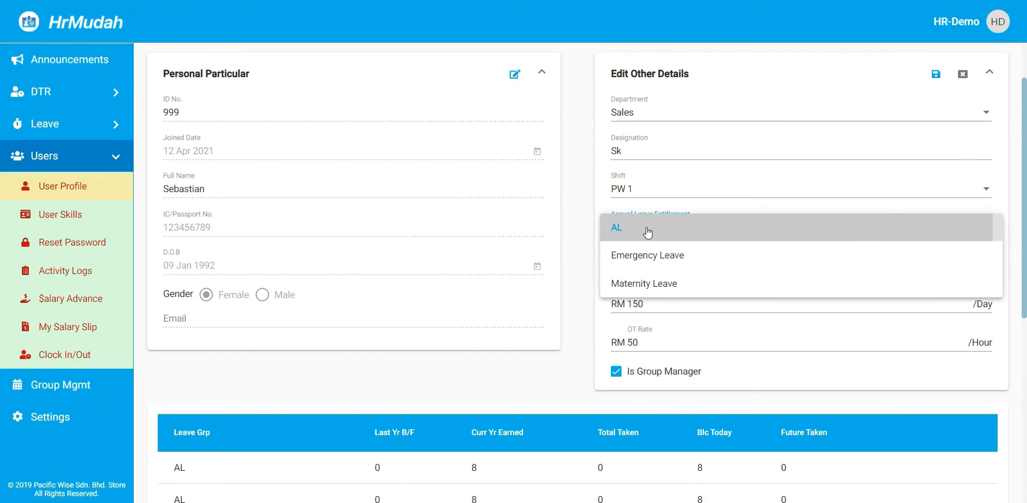
left_click(653, 266)
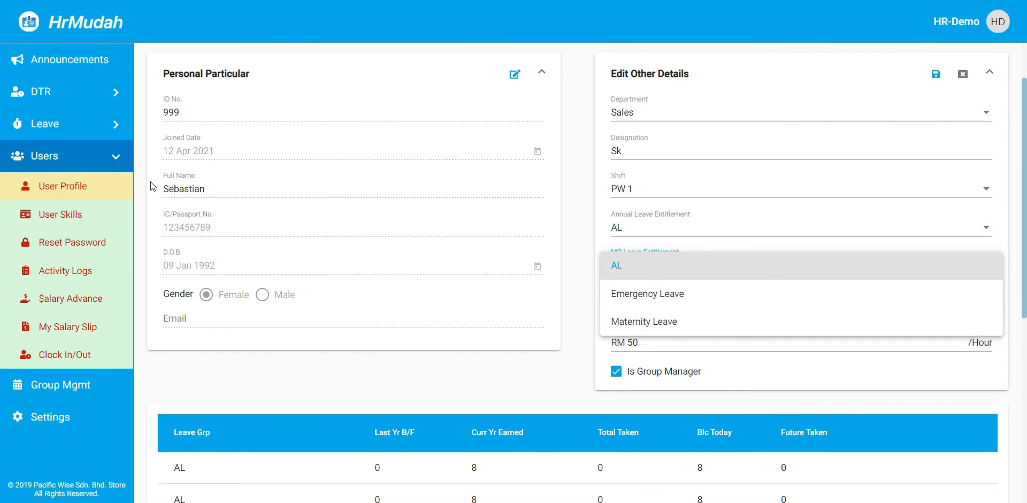
left_click(748, 303)
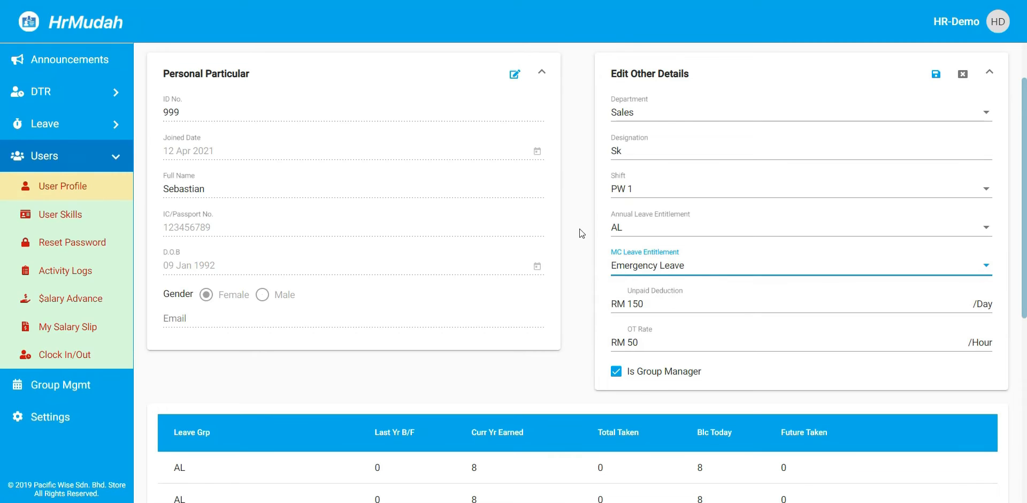
Examine the Unpaid Deduction and OT Rate fields and the Is Group Manager option in the user's Other Details.
scroll(391, 172, "up", 2)
scroll(426, 172, "down", 3)
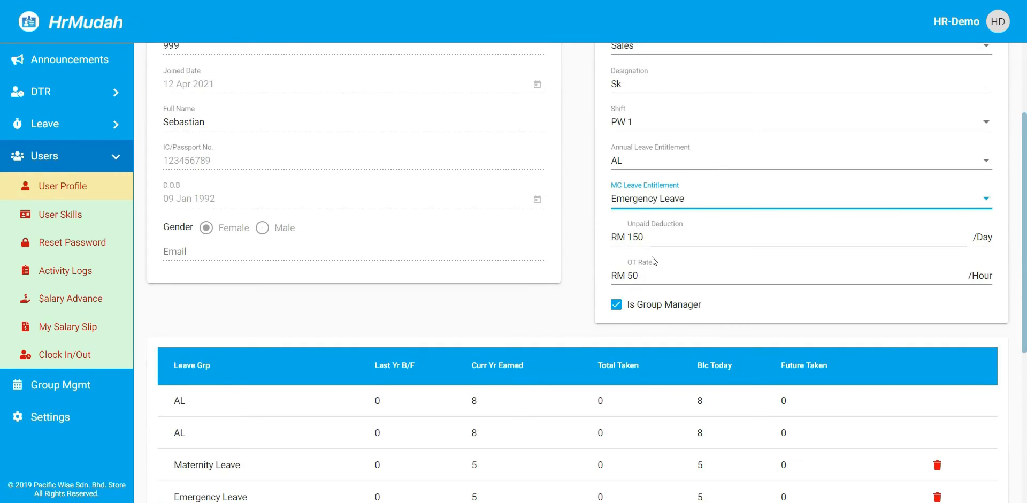
left_click(656, 236)
left_click_drag(656, 237, 627, 237)
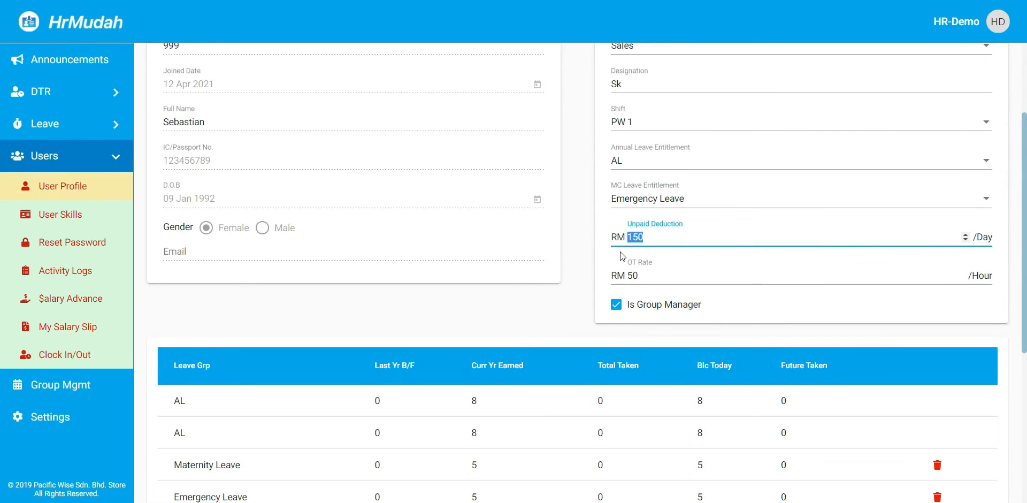
left_click(642, 274)
left_click_drag(642, 275, 634, 274)
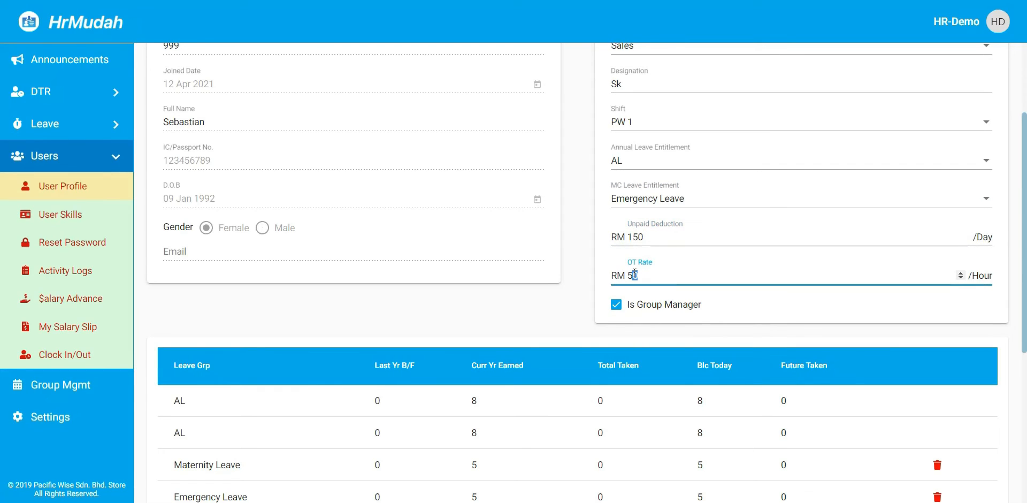
left_click(539, 299)
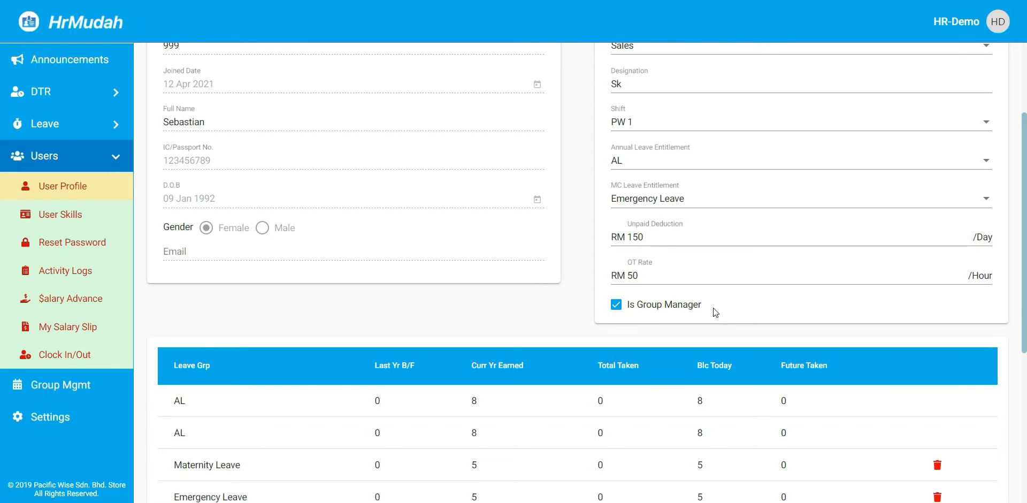
scroll(624, 317, "up", 3)
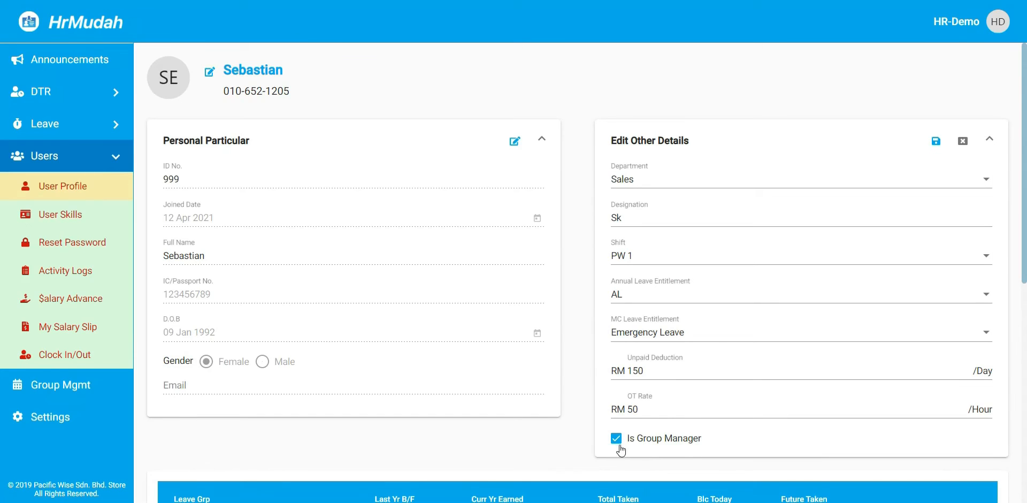
scroll(623, 438, "down", 3)
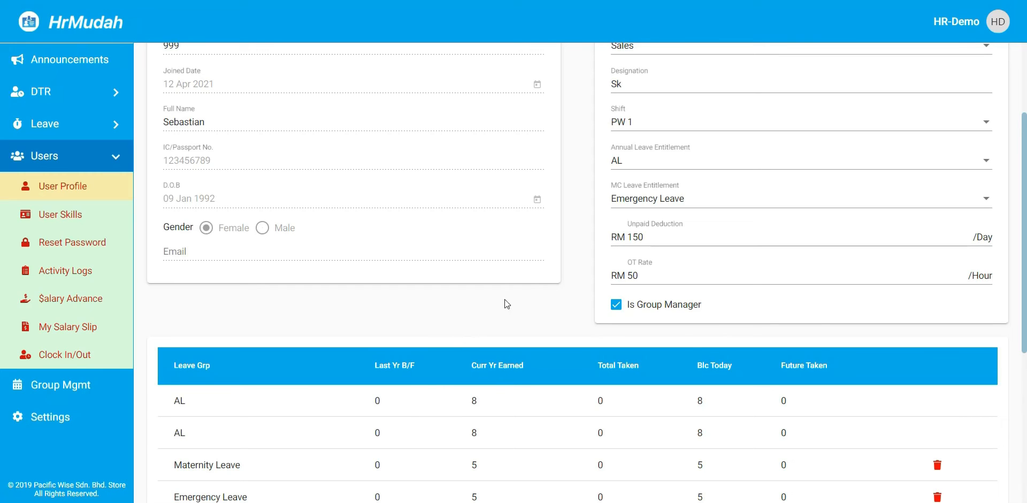
scroll(531, 303, "up", 3)
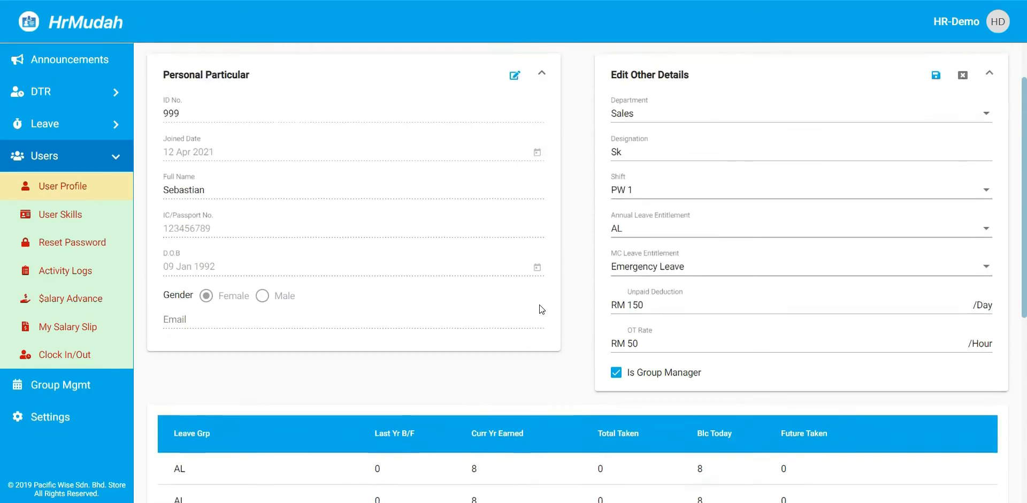
Check the leave groups available to add to the user's table, cancel without adding one, and view the user's leave applications.
scroll(542, 300, "down", 4)
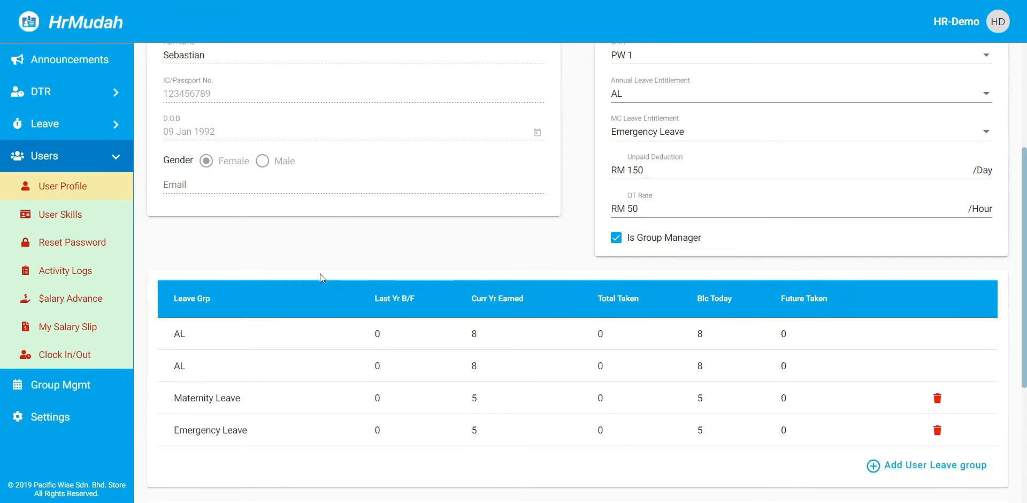
scroll(320, 273, "down", 1)
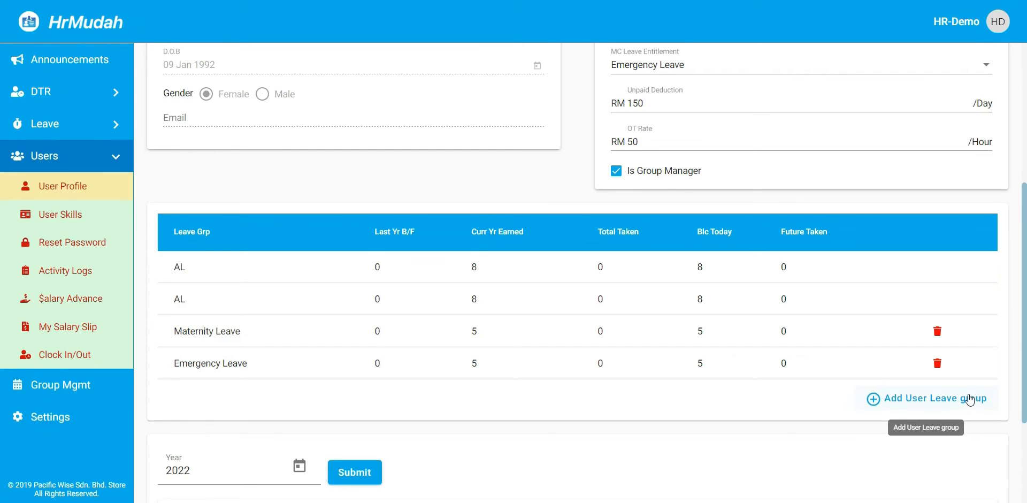
left_click(926, 405)
left_click(471, 247)
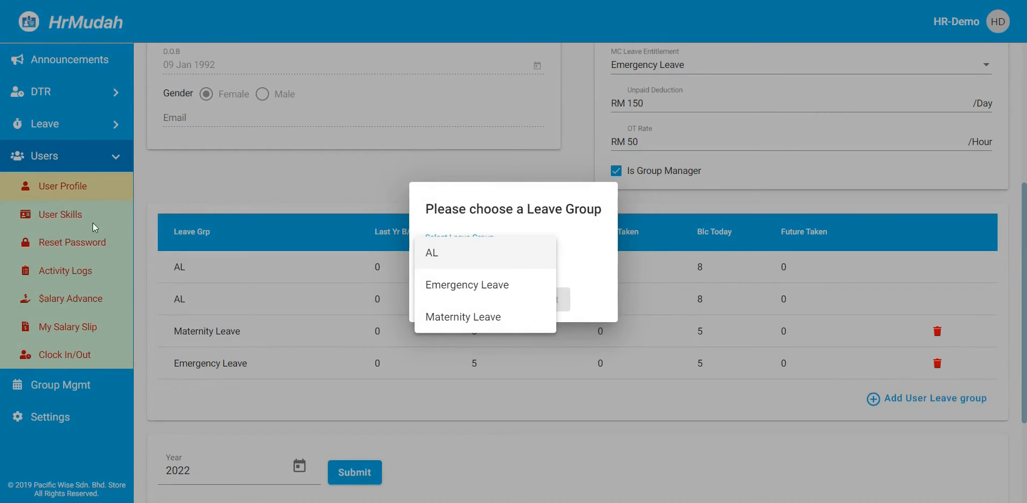
left_click(583, 276)
left_click(476, 301)
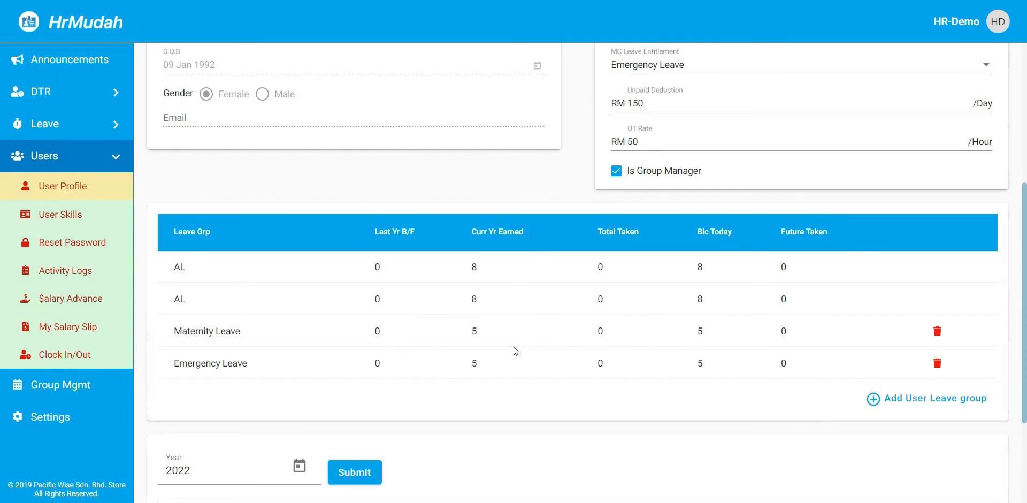
scroll(508, 381, "down", 3)
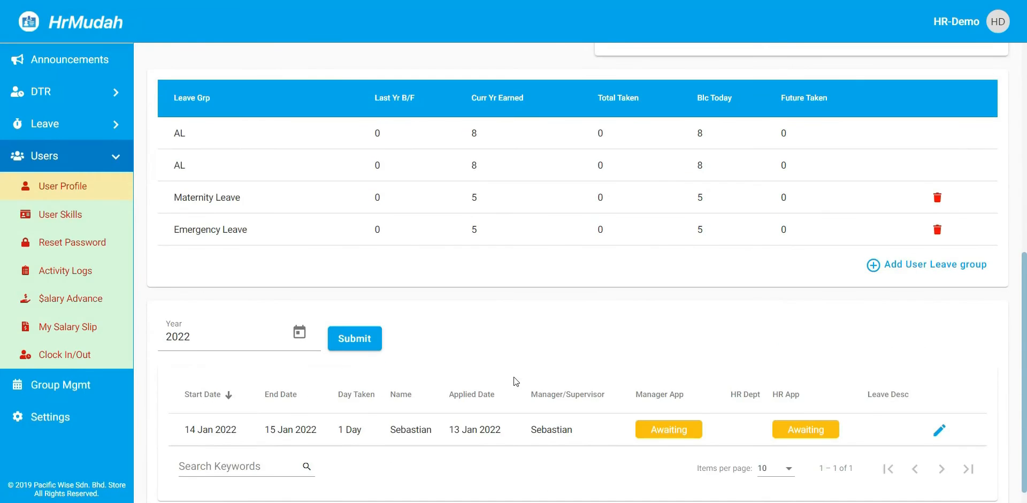
scroll(232, 346, "up", 3)
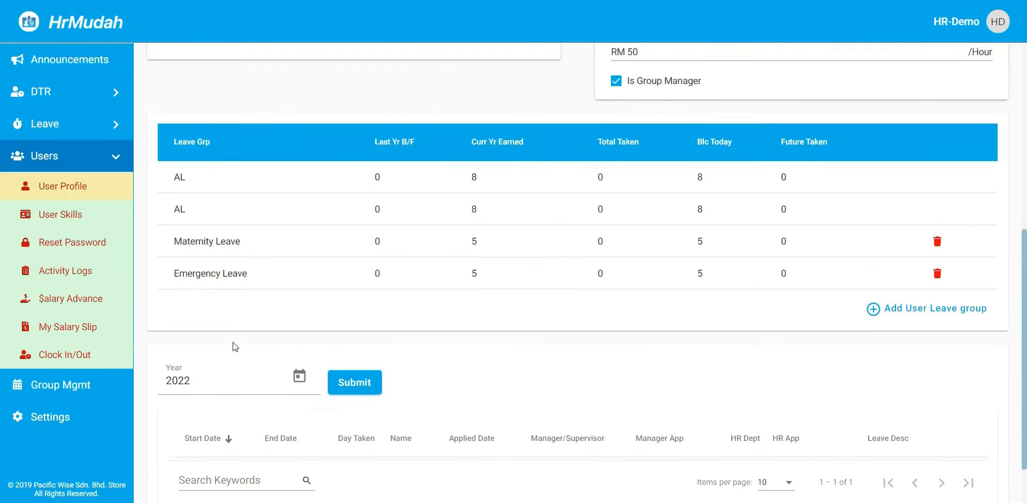
Look through the user's skills, activity logs, salary advance, salary slip and clock in/out pages.
left_click(52, 214)
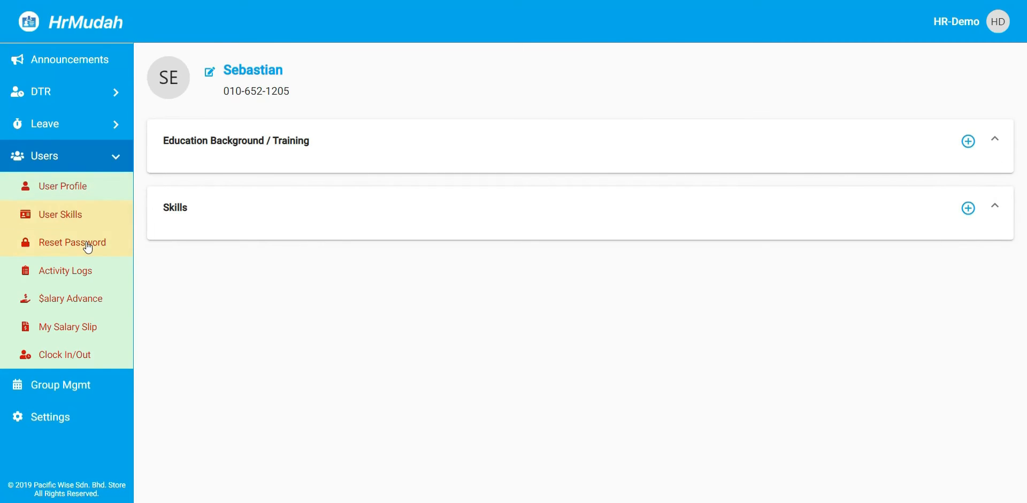
left_click(87, 275)
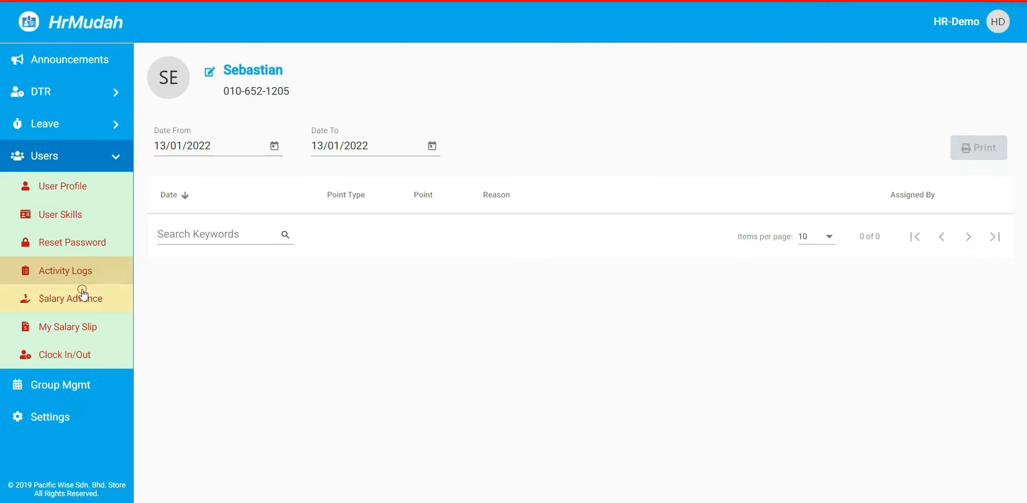
left_click(83, 294)
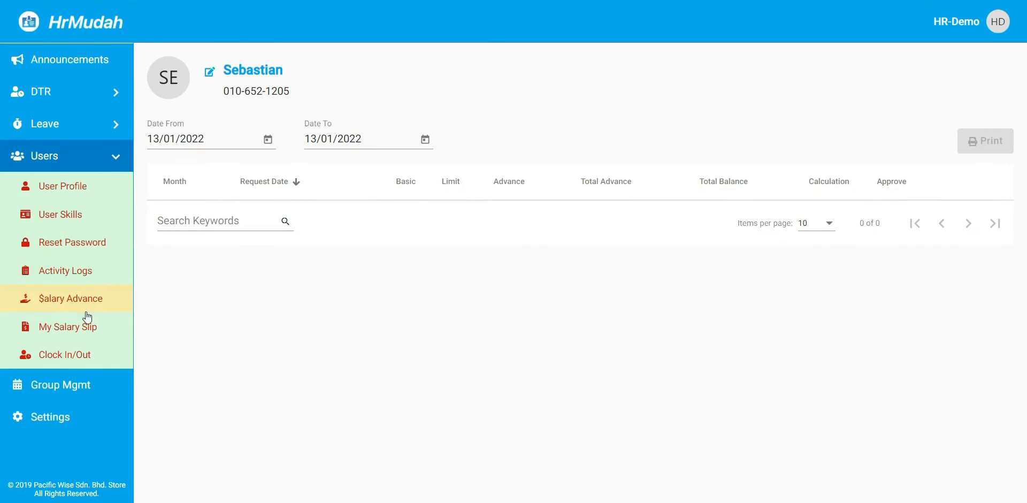
left_click(89, 334)
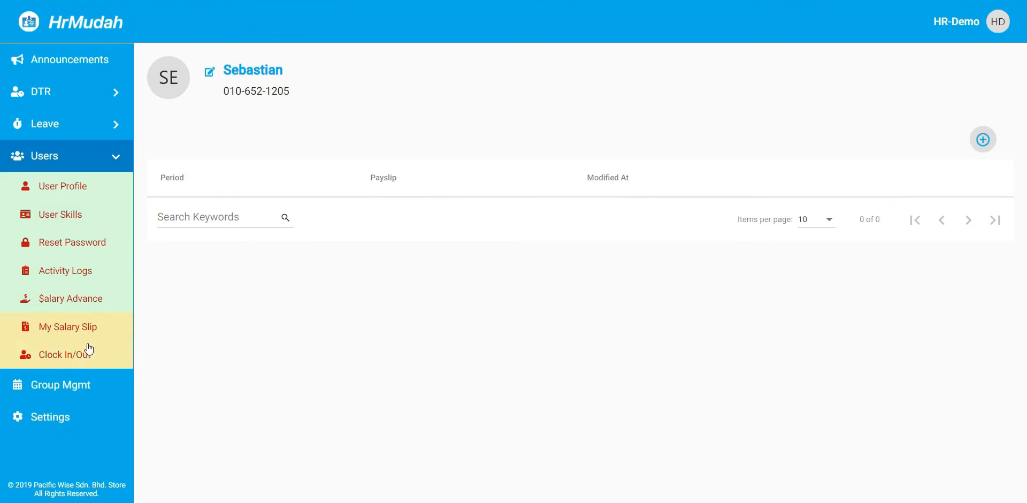
left_click(89, 356)
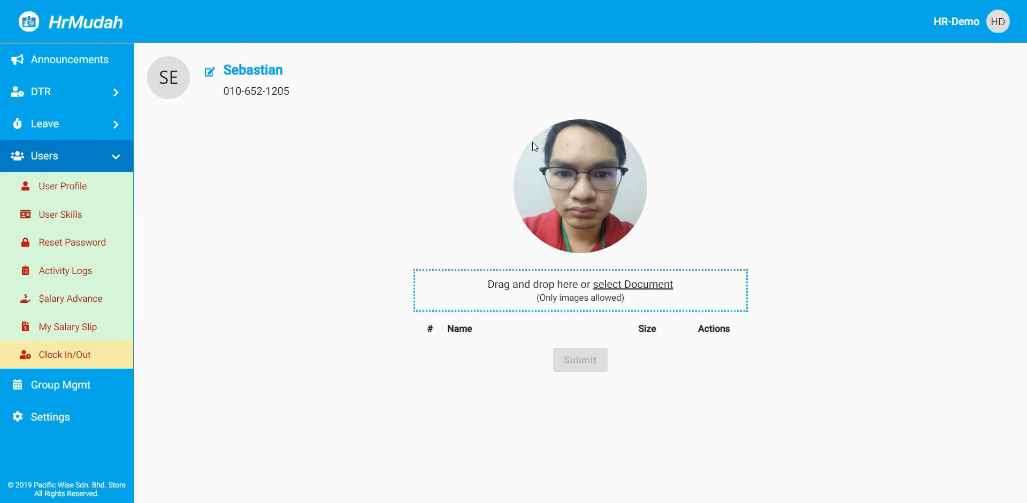
Leave the user's pages, open the OT section of the DTR settings and start a new OT entry.
left_click(72, 167)
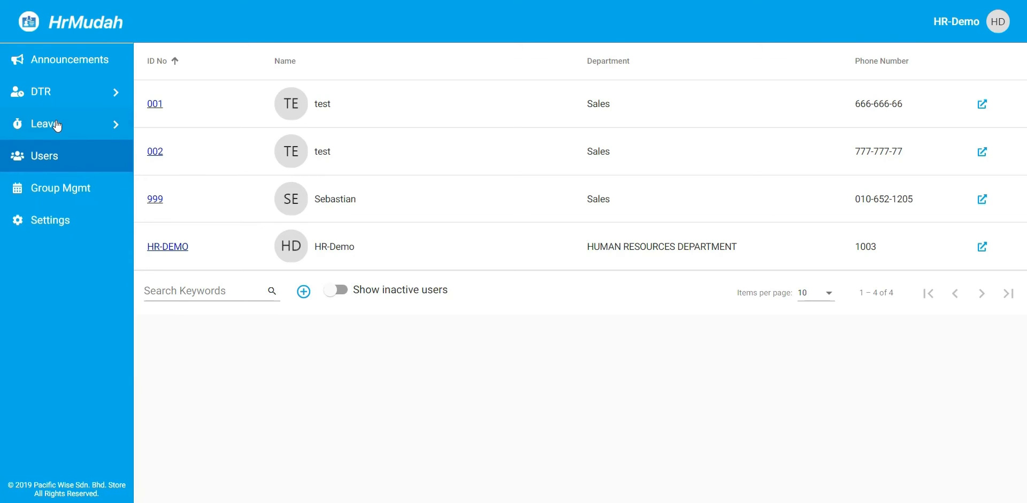
left_click(81, 98)
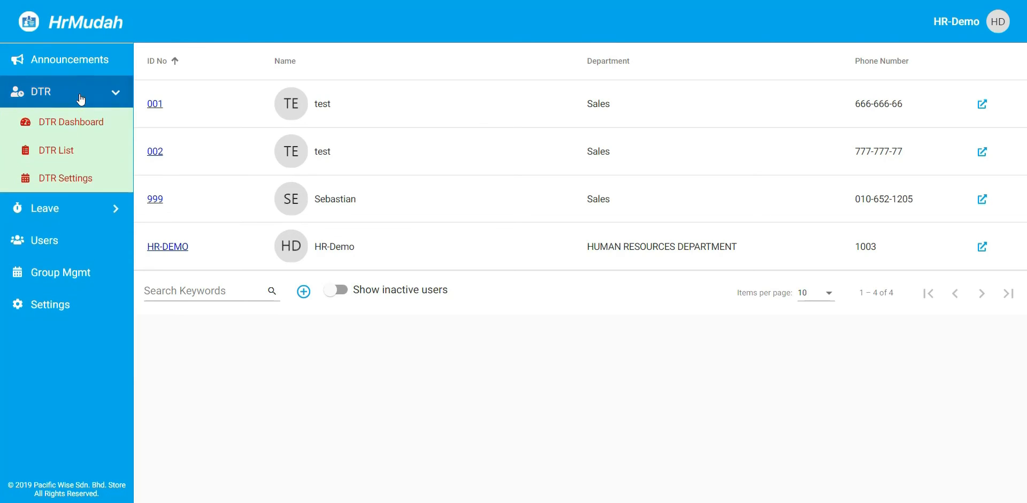
left_click(89, 178)
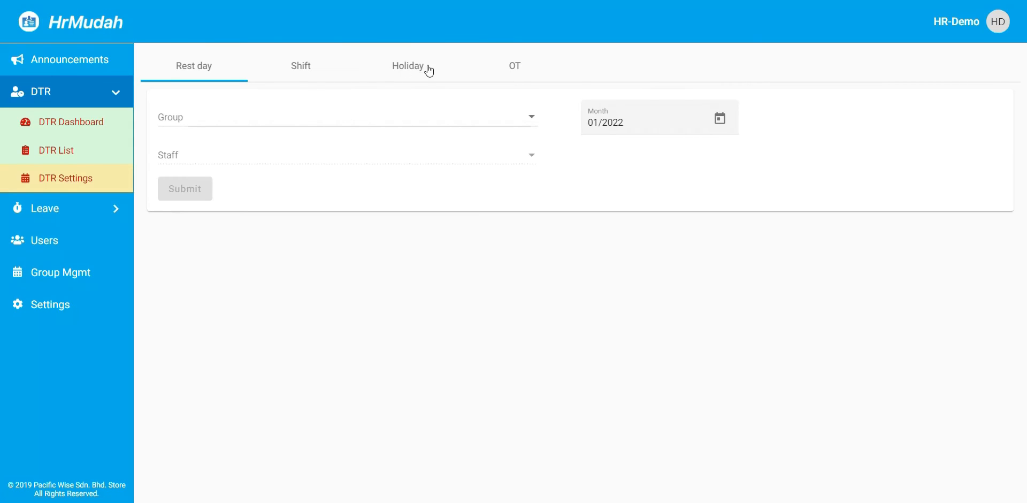
left_click(506, 66)
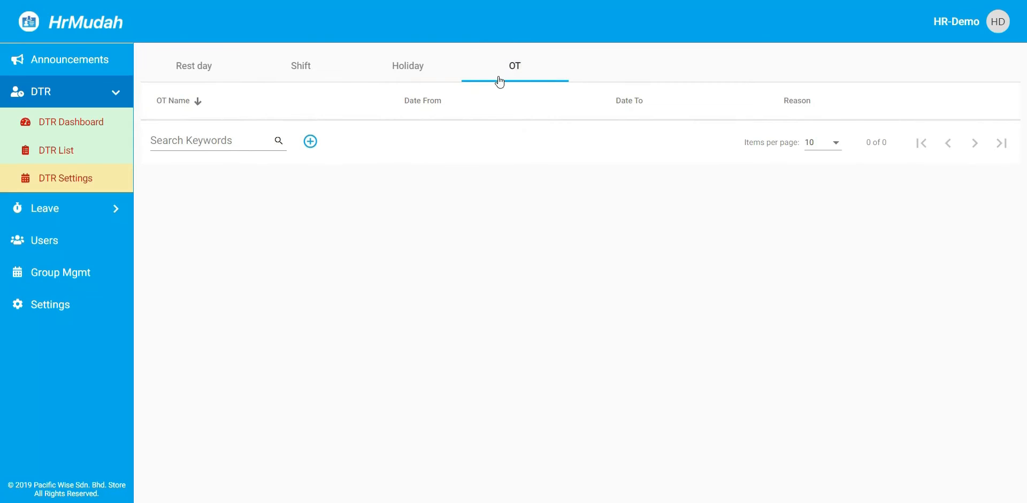
left_click(309, 142)
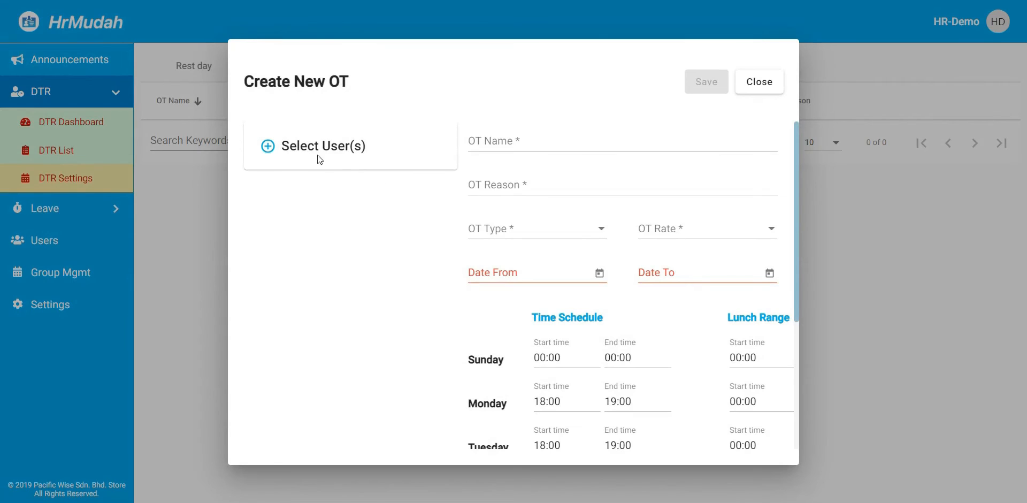
Assign all users, including the whole Sales group, to the new OT entry.
left_click(266, 145)
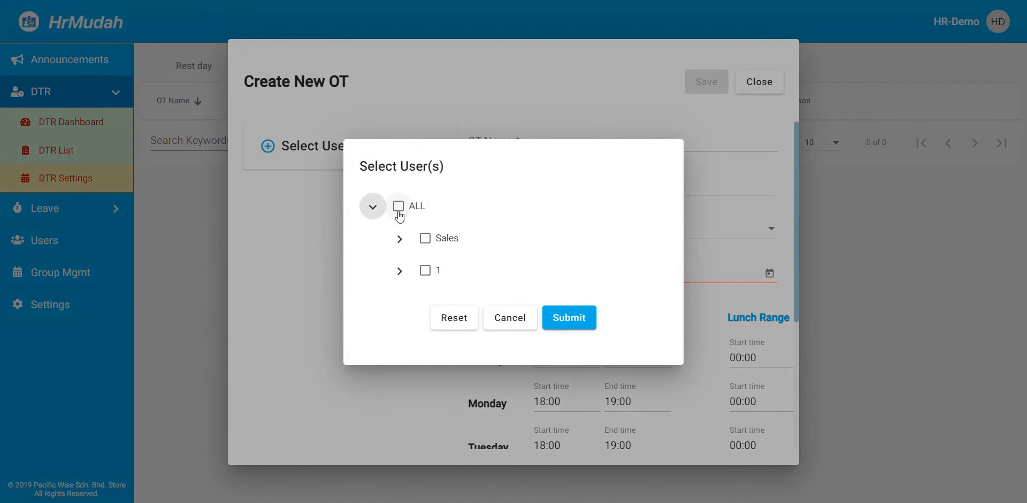
left_click(401, 241)
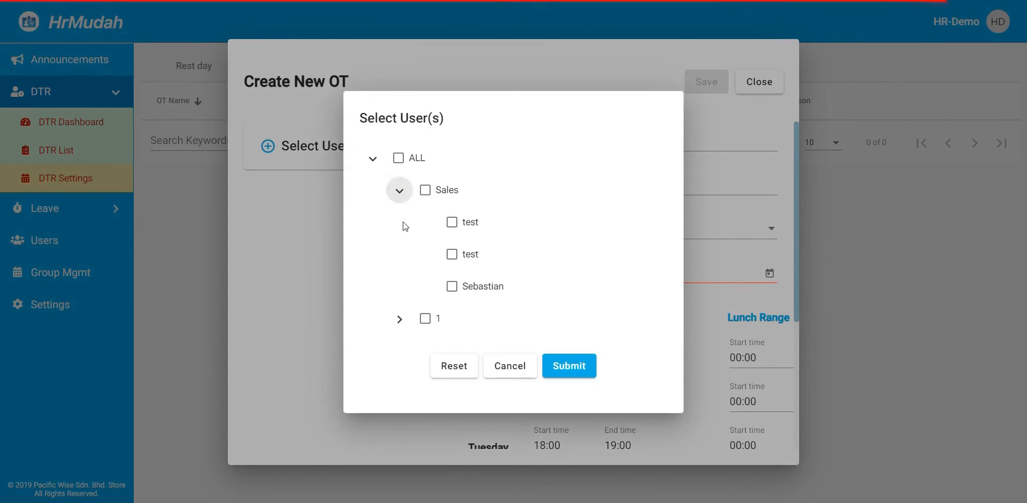
left_click(399, 160)
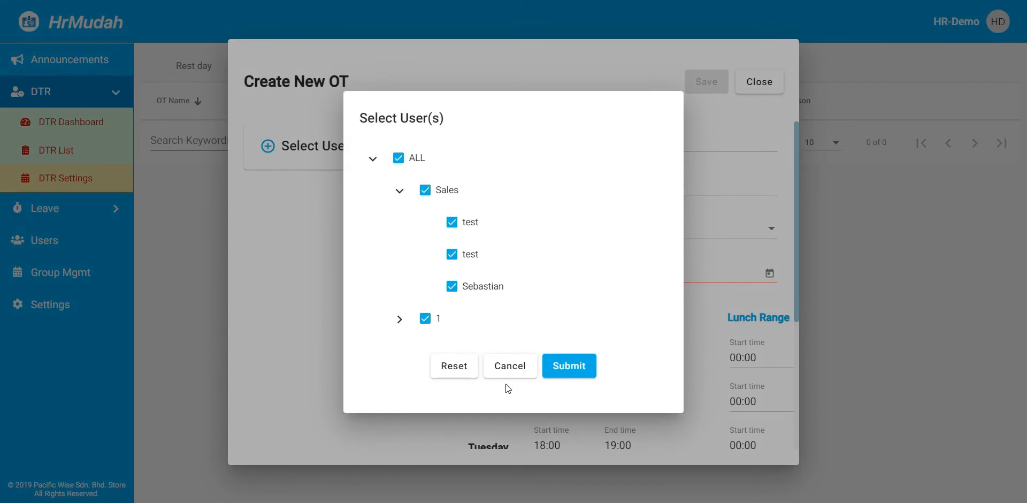
left_click(566, 364)
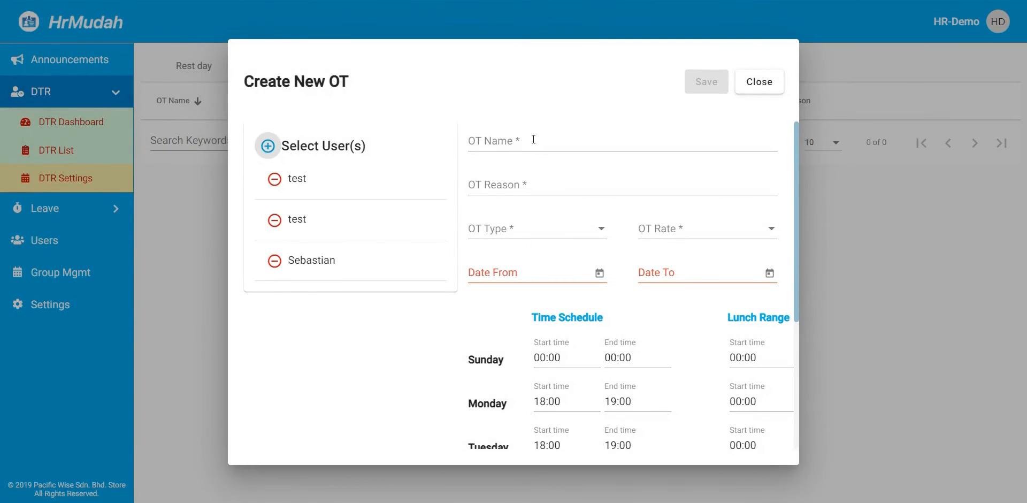
Go through the OT name and reason fields, set the OT type to Working Day and check the weekly time schedule.
left_click(533, 139)
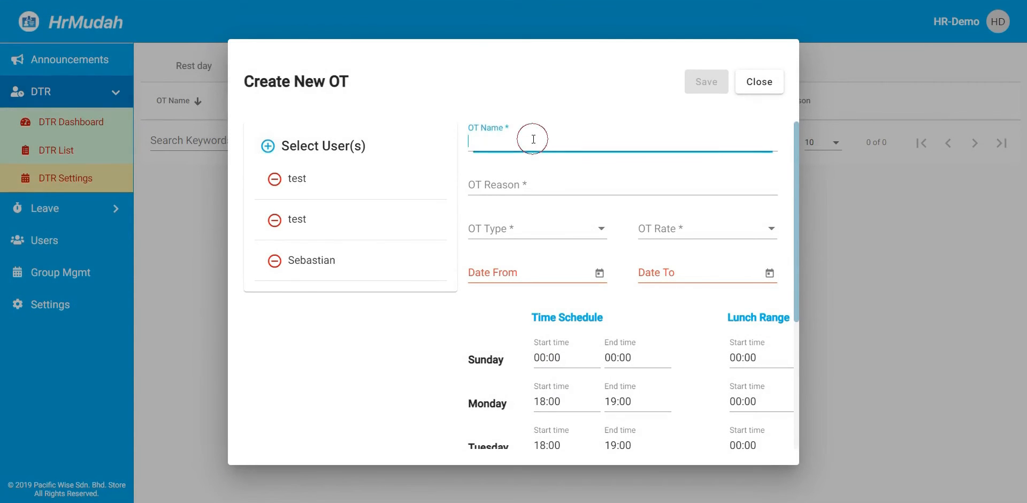
left_click(532, 188)
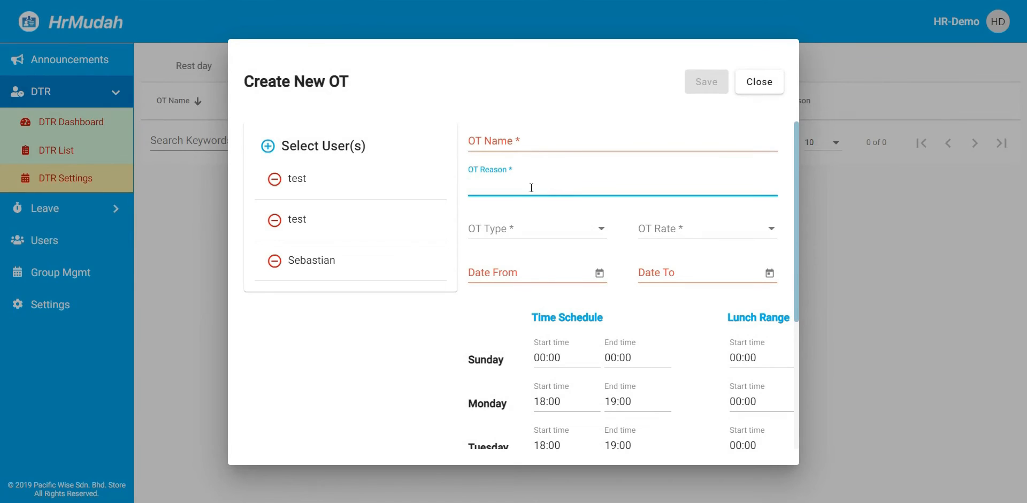
left_click(553, 233)
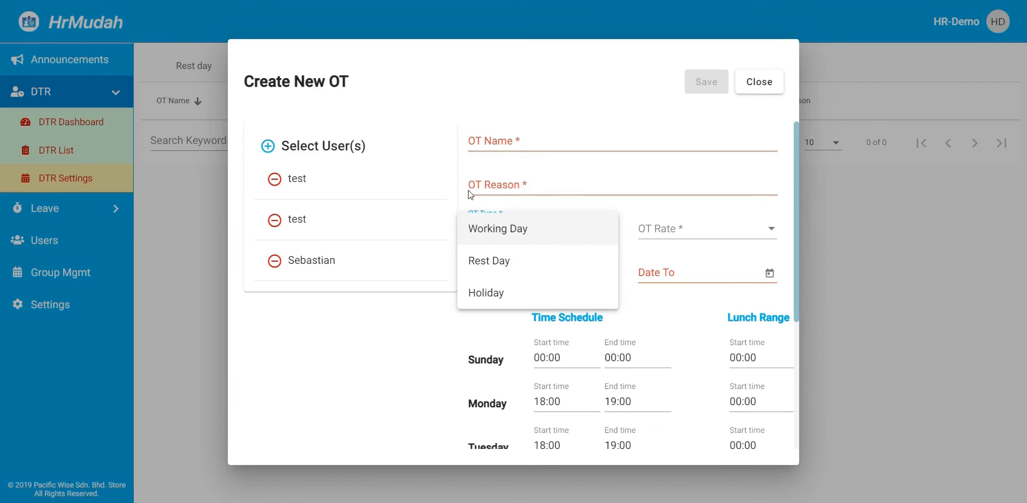
left_click(563, 225)
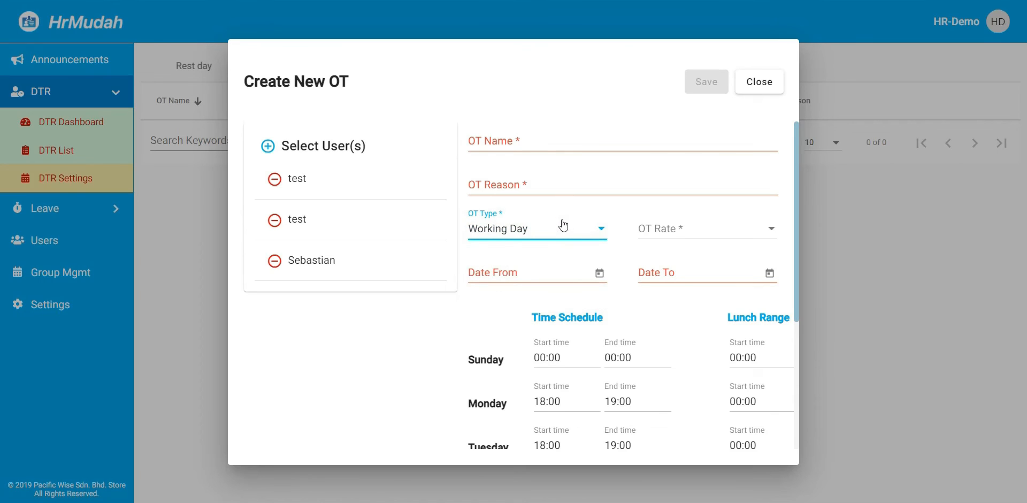
scroll(556, 333, "down", 1)
scroll(556, 334, "down", 1)
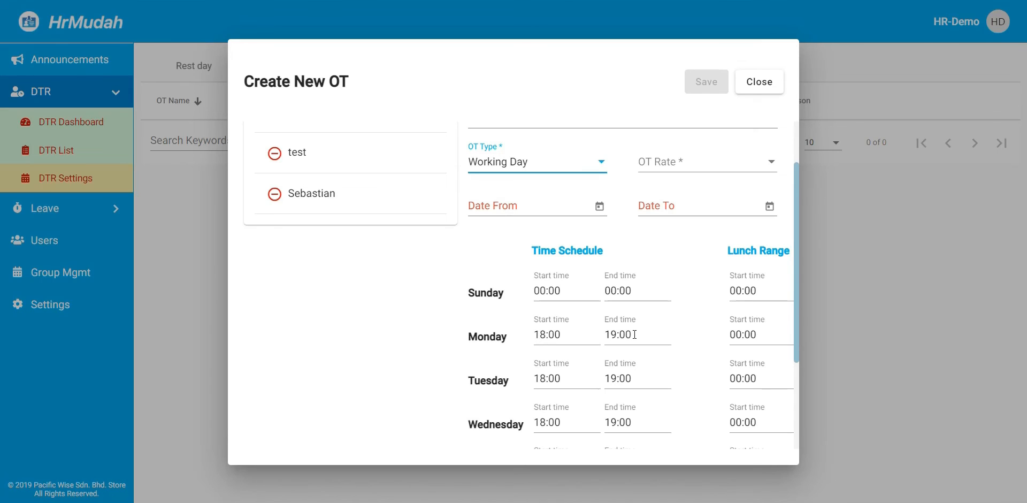
scroll(635, 335, "up", 3)
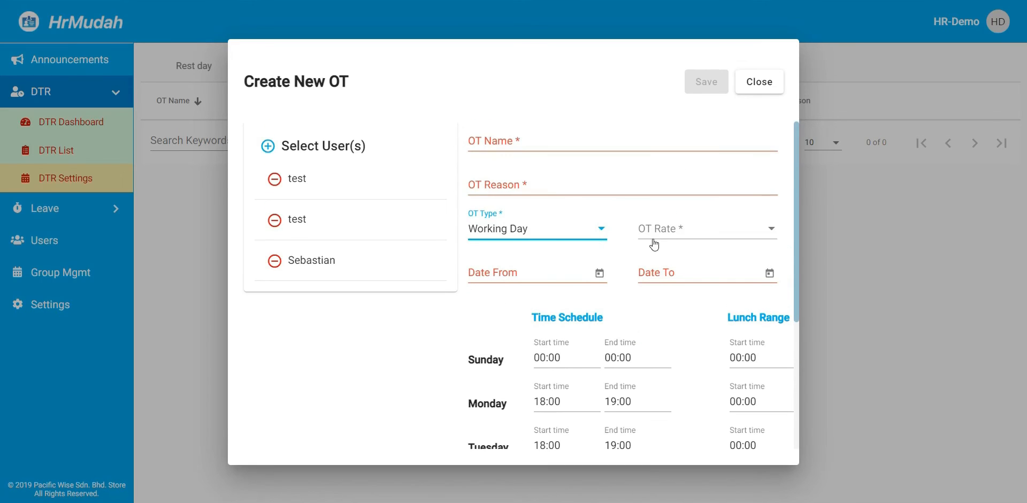
Switch the OT type to Rest Day and to Holiday, checking the time schedule for each.
left_click(585, 234)
left_click(571, 261)
scroll(507, 251, "down", 2)
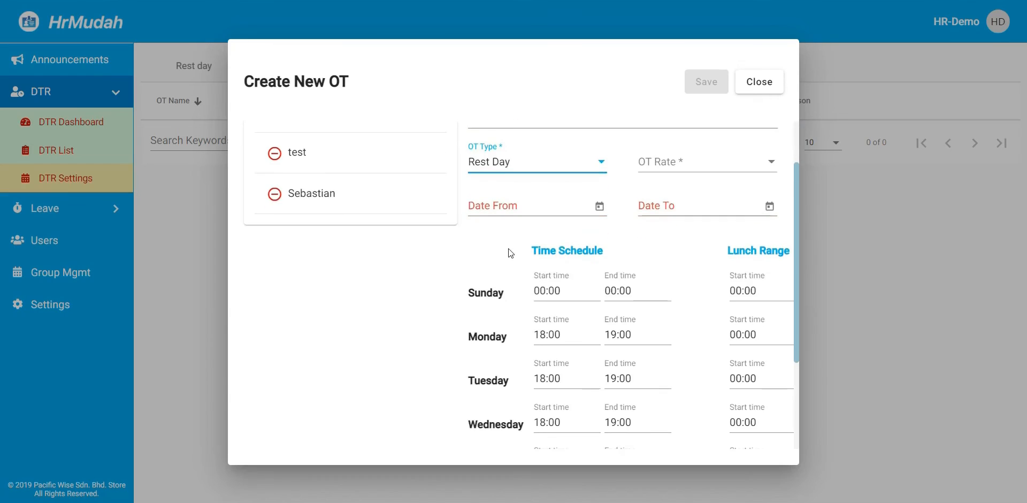
scroll(522, 241, "up", 2)
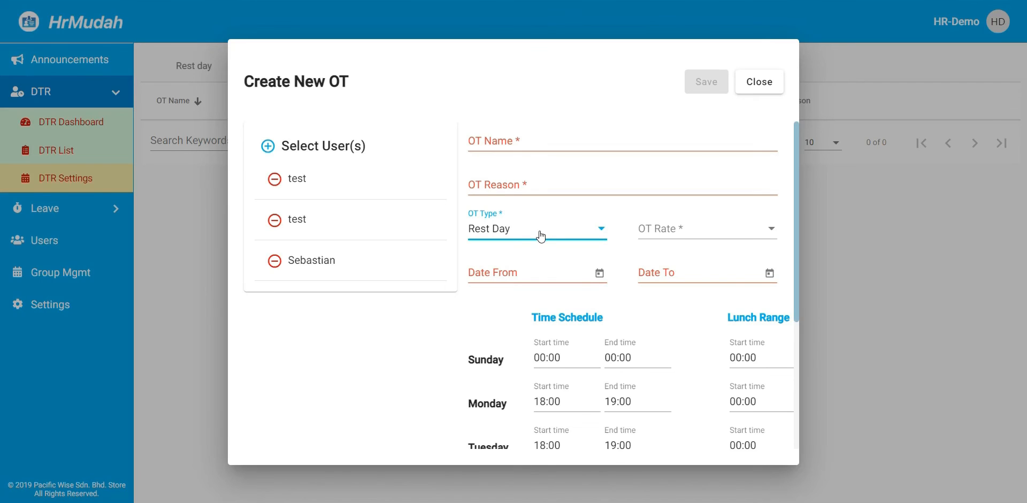
left_click(540, 235)
left_click(540, 259)
scroll(594, 252, "down", 1)
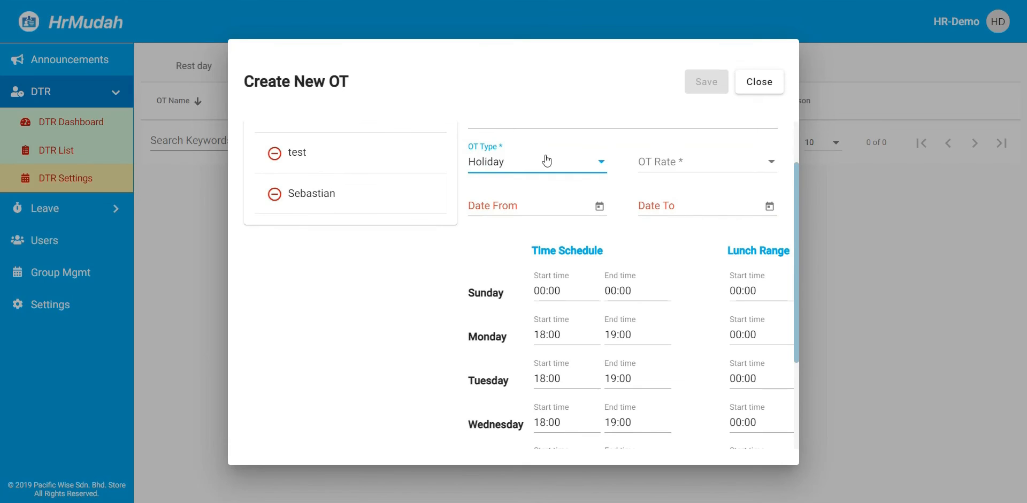
scroll(678, 239, "up", 1)
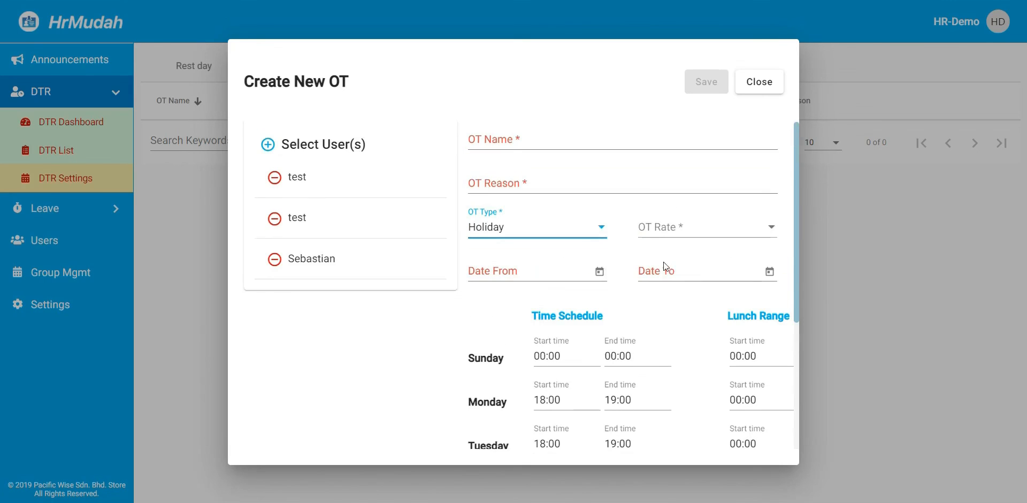
Set the OT type back to Rest Day and the OT rate to 3.
left_click(587, 240)
left_click(585, 198)
left_click(567, 234)
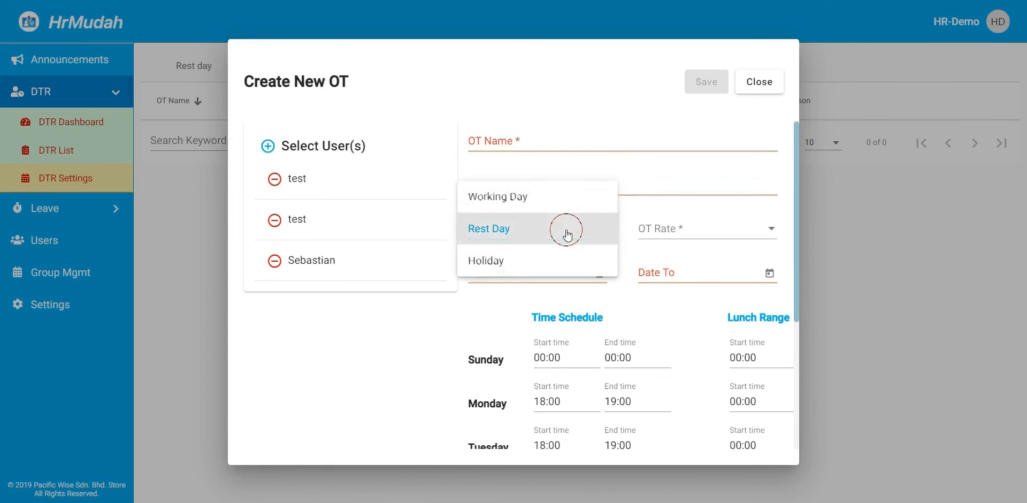
left_click(651, 211)
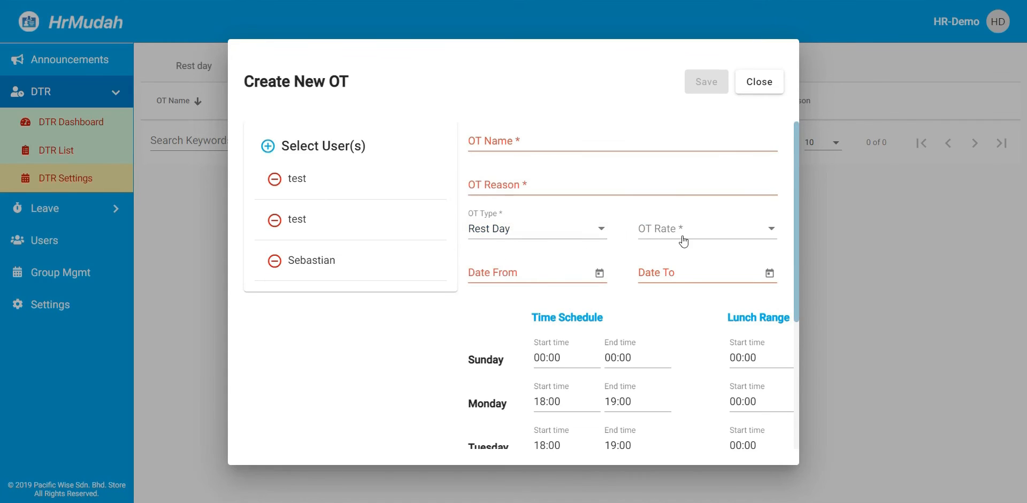
left_click(682, 238)
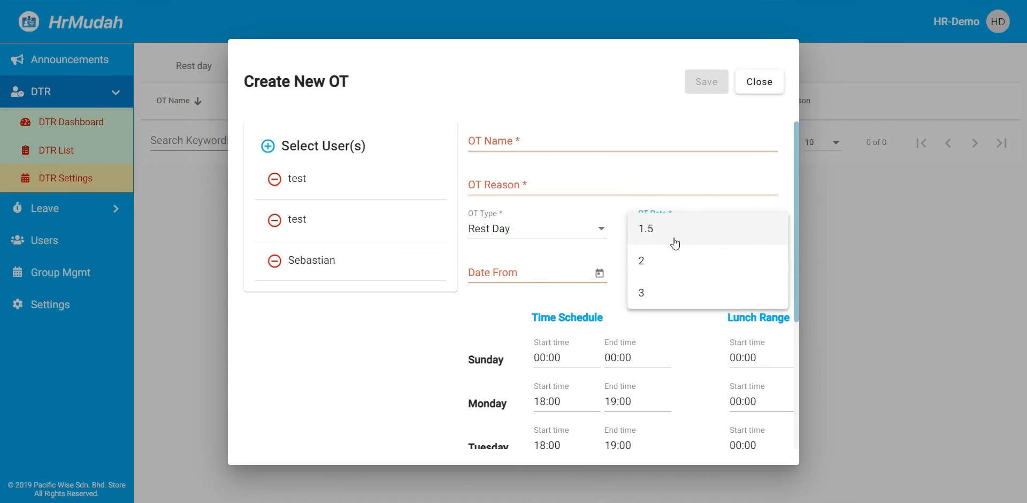
left_click(659, 303)
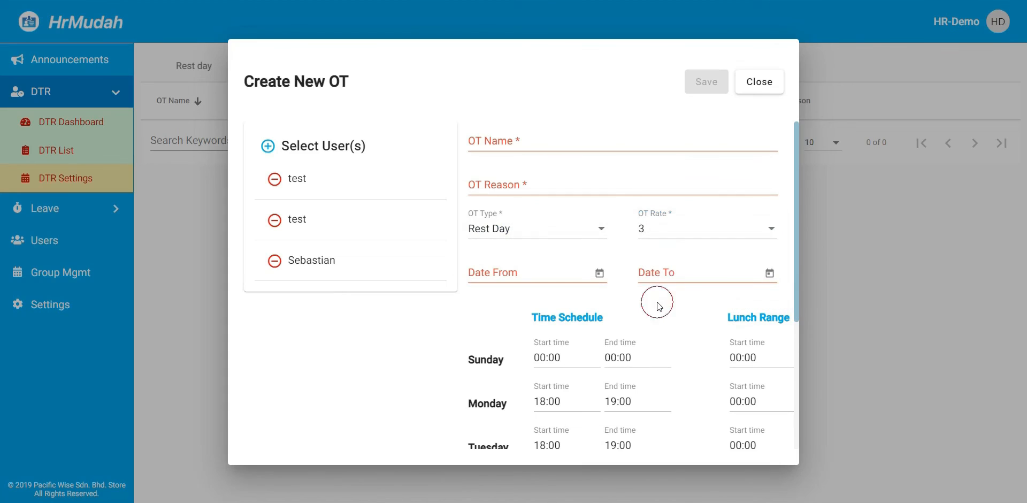
Review the time schedule and lunch range for every weekday, then close the new OT entry without saving.
scroll(643, 335, "down", 2)
scroll(562, 376, "down", 2)
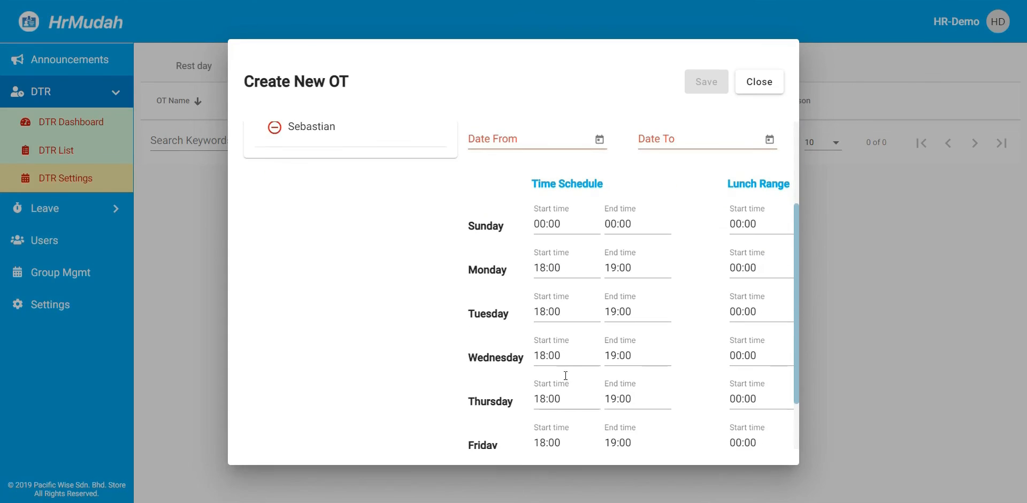
scroll(561, 242, "down", 2)
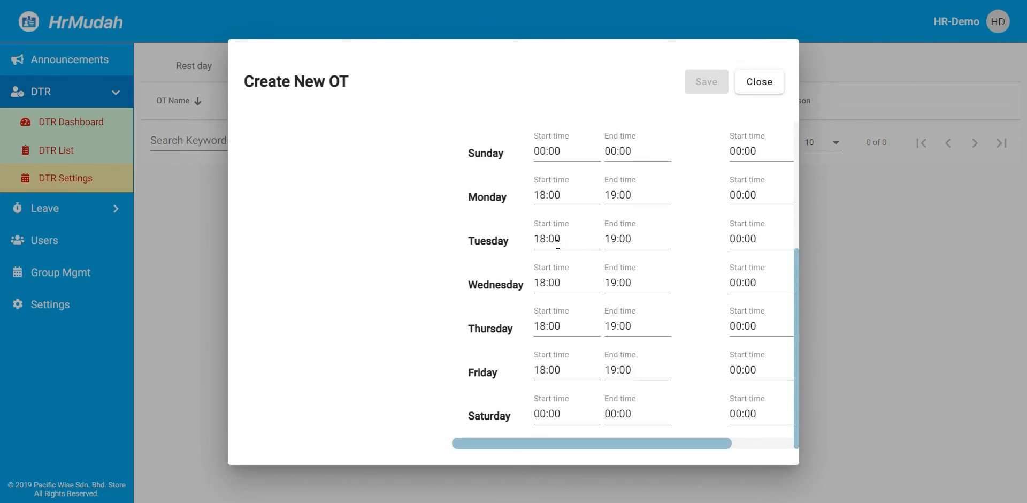
left_click_drag(598, 440, 689, 438)
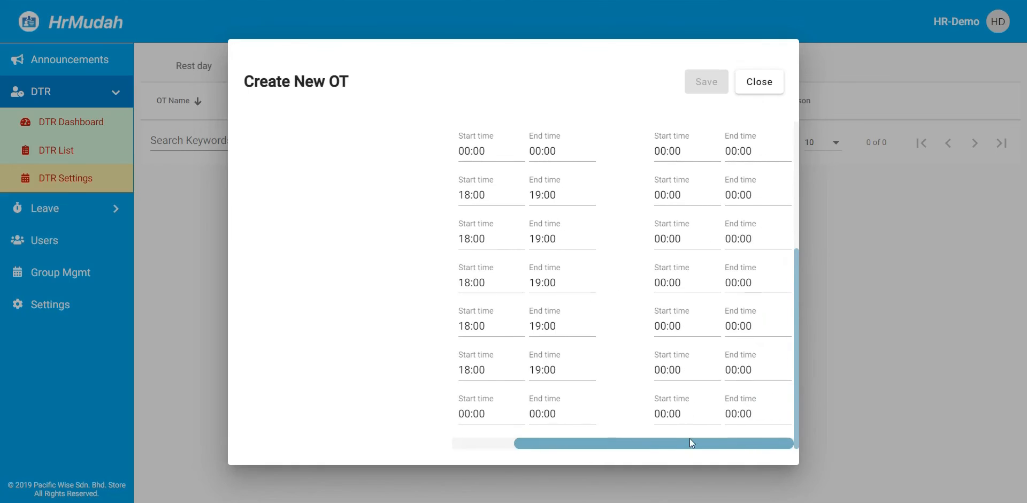
scroll(666, 390, "up", 4)
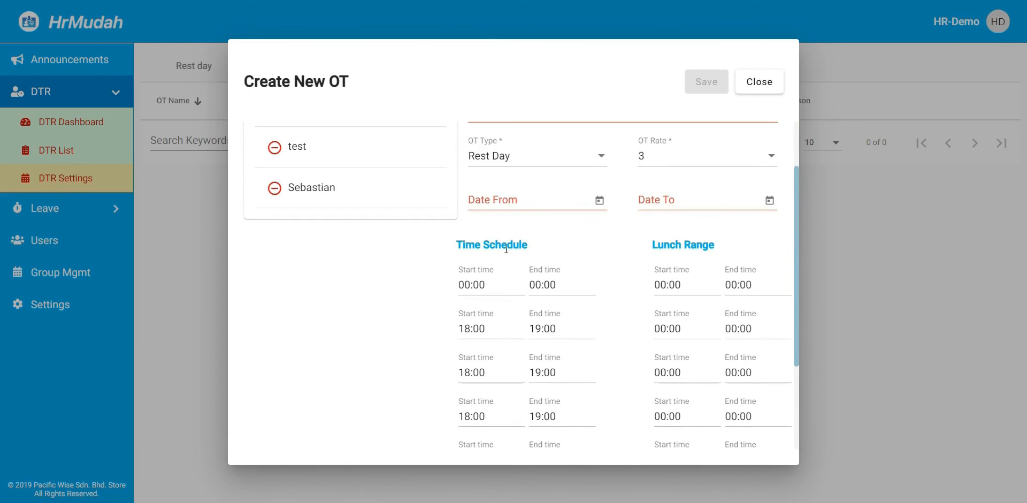
scroll(501, 364, "up", 2)
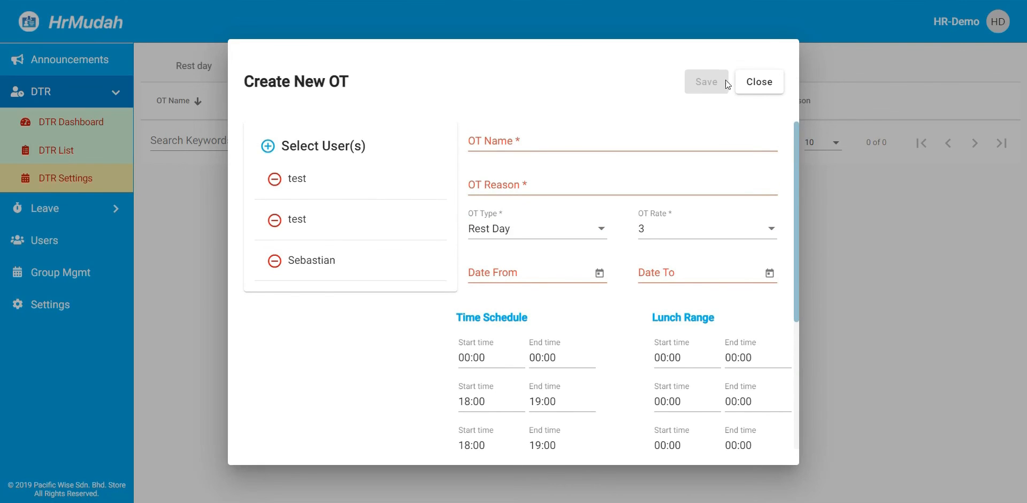
left_click(755, 83)
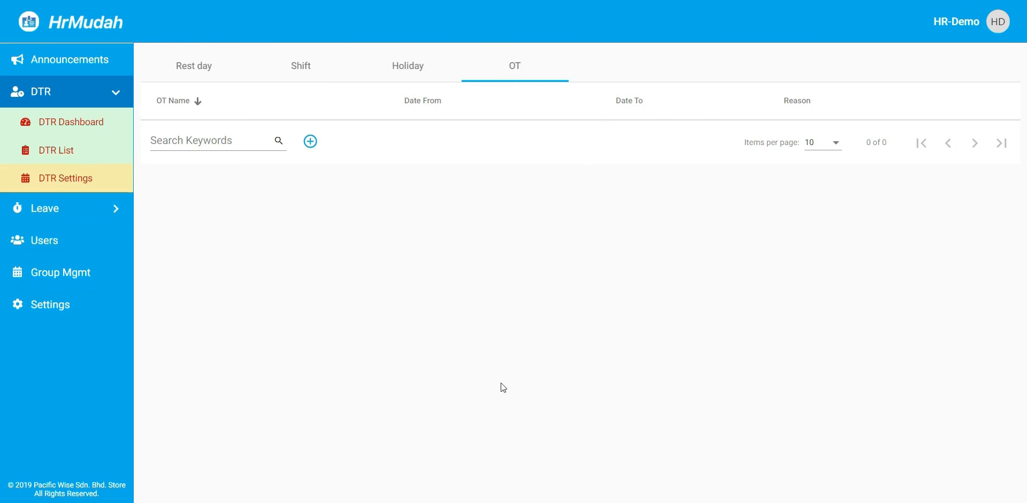
In the Rest day settings, display the 01/2022 calendar for the first listed staff member of the Sales group.
left_click(195, 80)
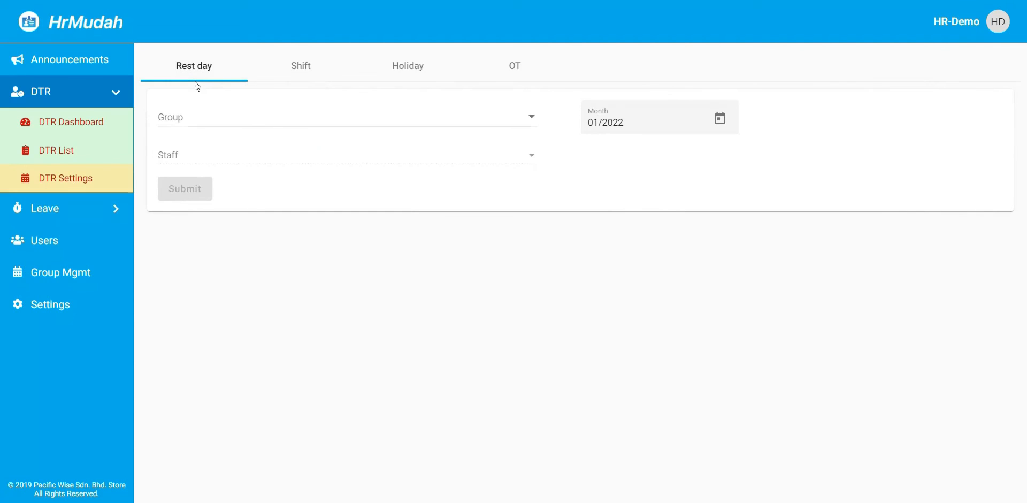
left_click(198, 117)
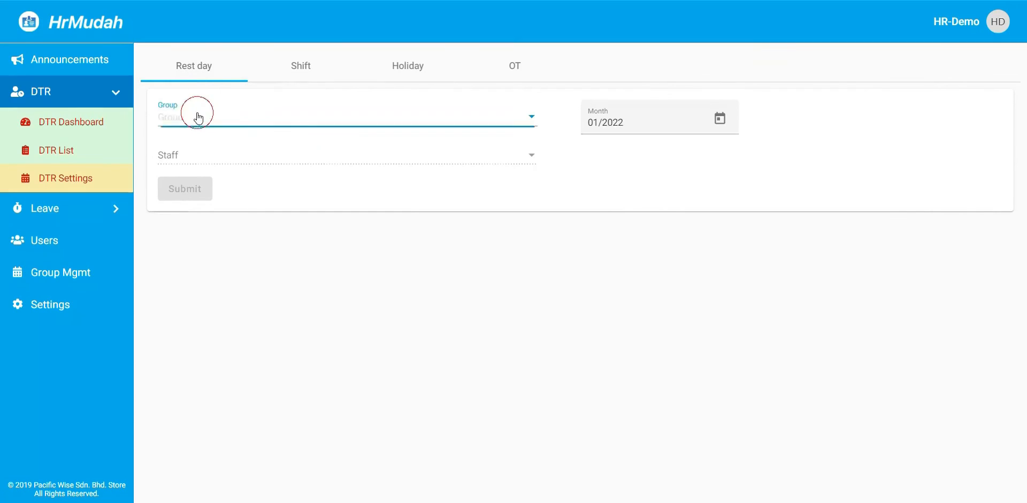
left_click(196, 125)
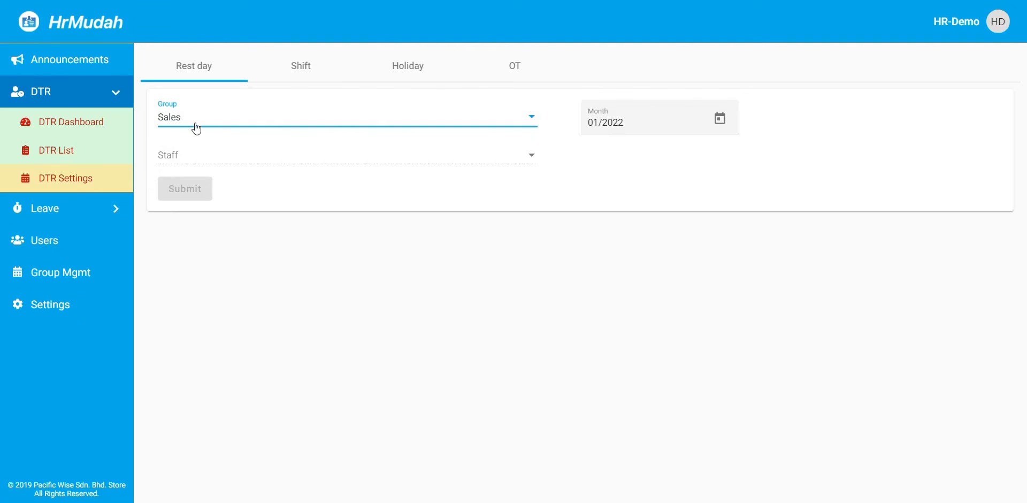
left_click(197, 154)
left_click(196, 186)
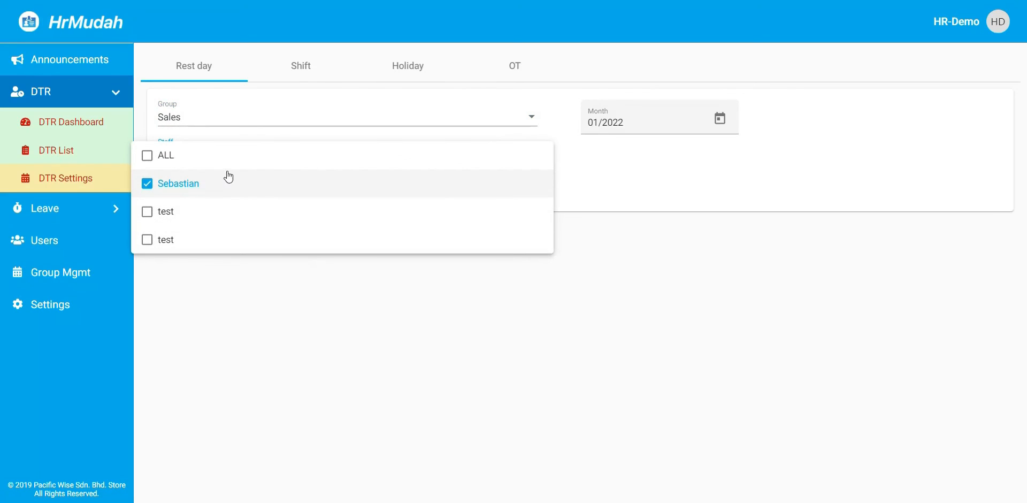
left_click(236, 277)
left_click(195, 192)
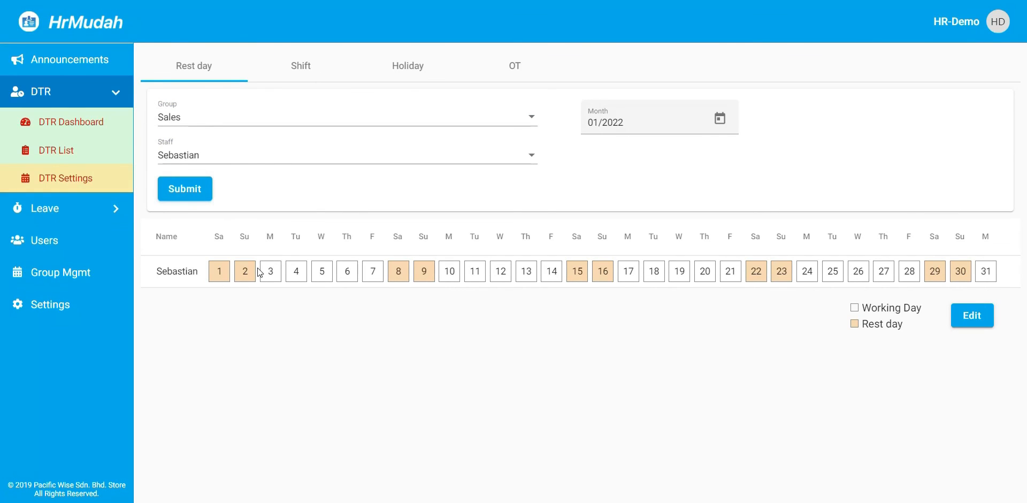
Edit the staff member's rest days, set the off day type to Flexible and mark 7 January as a rest day.
left_click(967, 322)
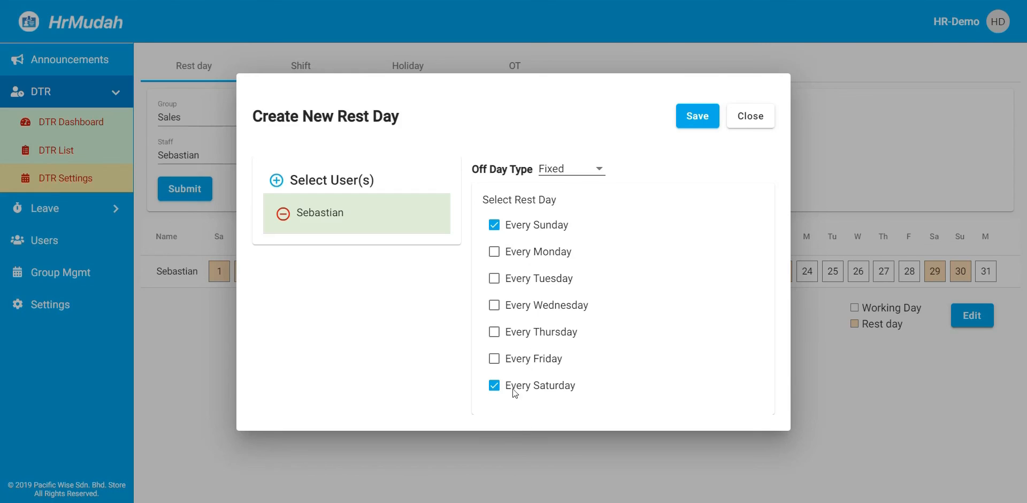
left_click(583, 168)
left_click(593, 202)
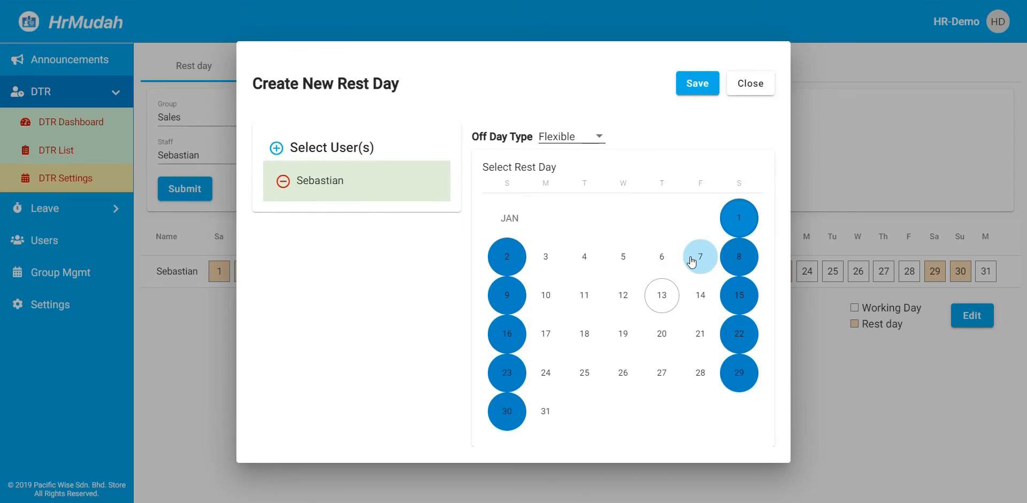
left_click(700, 259)
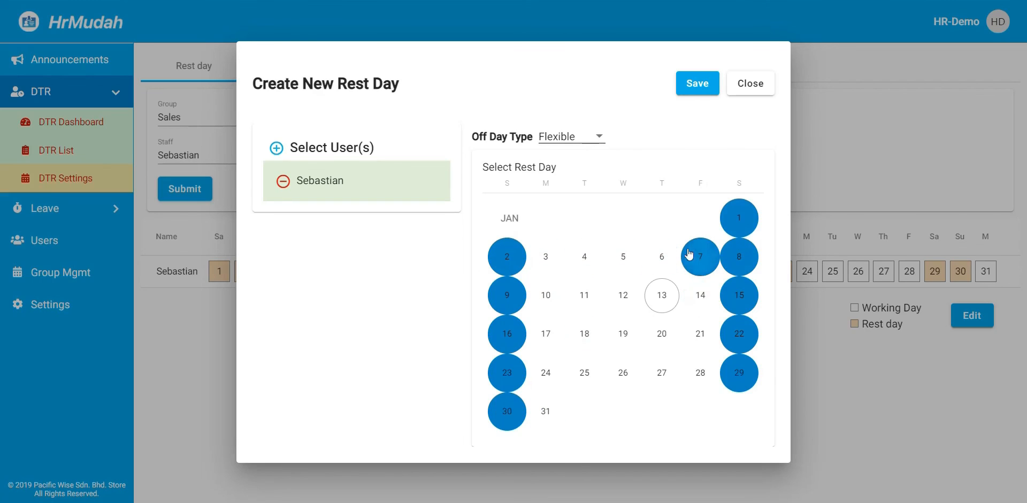
left_click(582, 138)
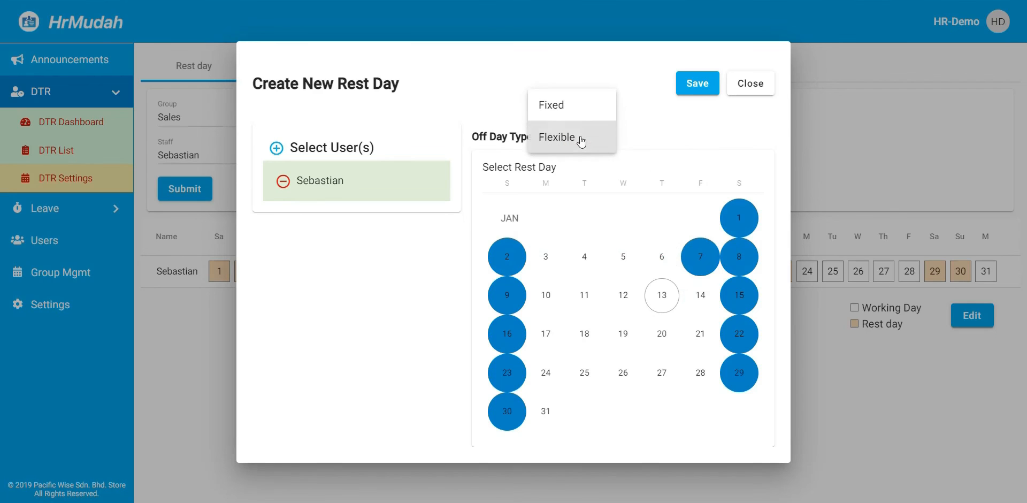
Add all users to the rest day entry, then close it without saving.
left_click(287, 150)
left_click(277, 148)
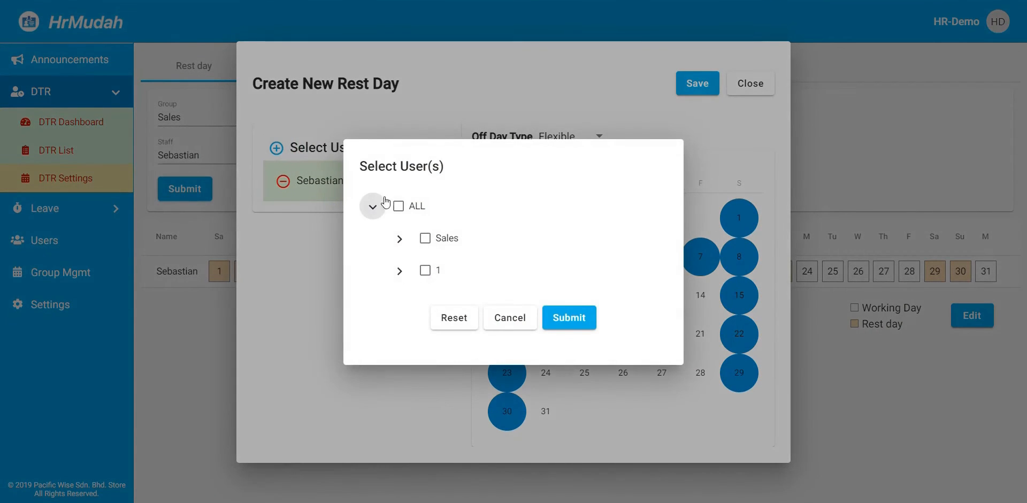
left_click(399, 207)
left_click(556, 317)
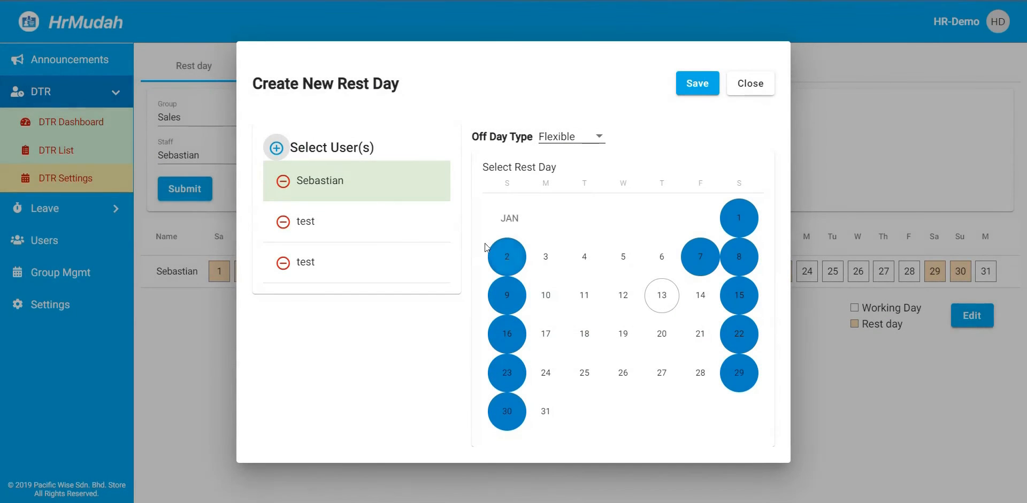
left_click(742, 88)
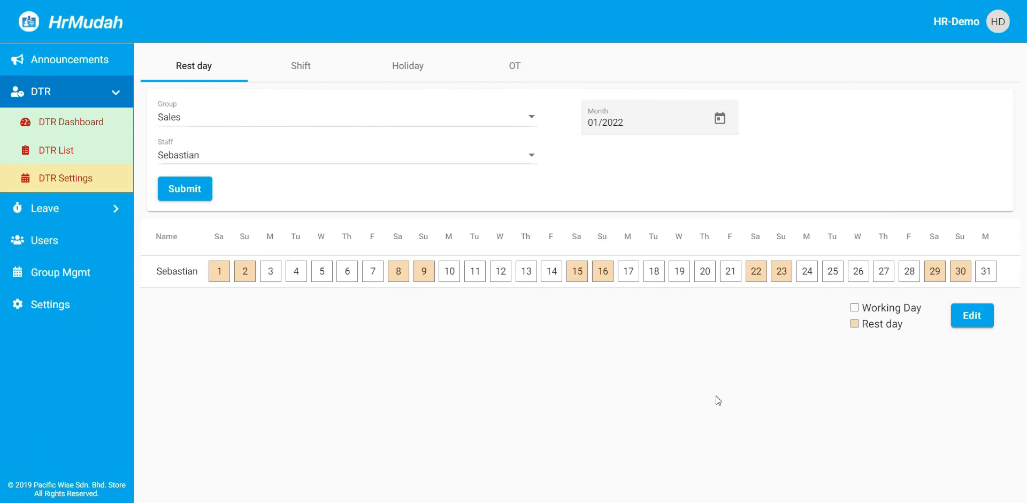
Switch to the Word document containing "Holiday > Rest Day > OT", reposition its window and deselect the text.
key("alt+Tab")
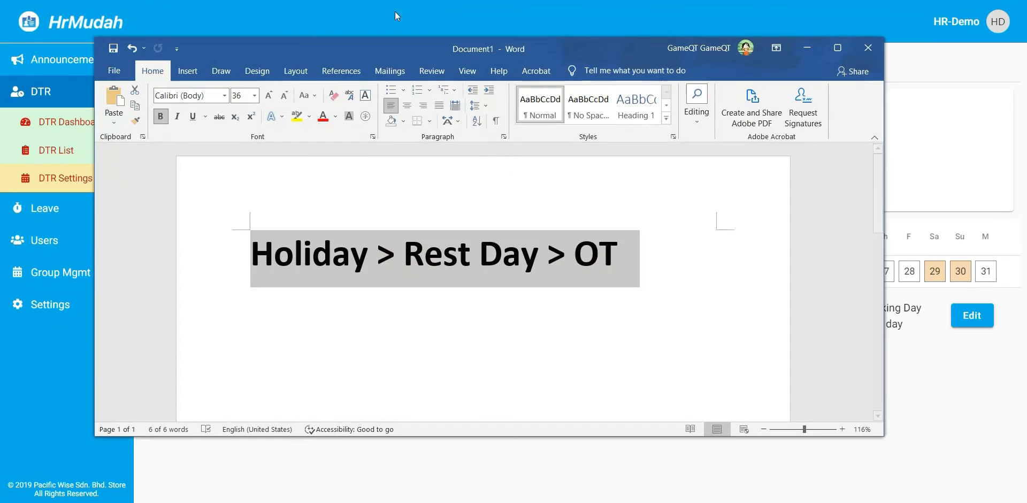
left_click_drag(403, 53, 352, 207)
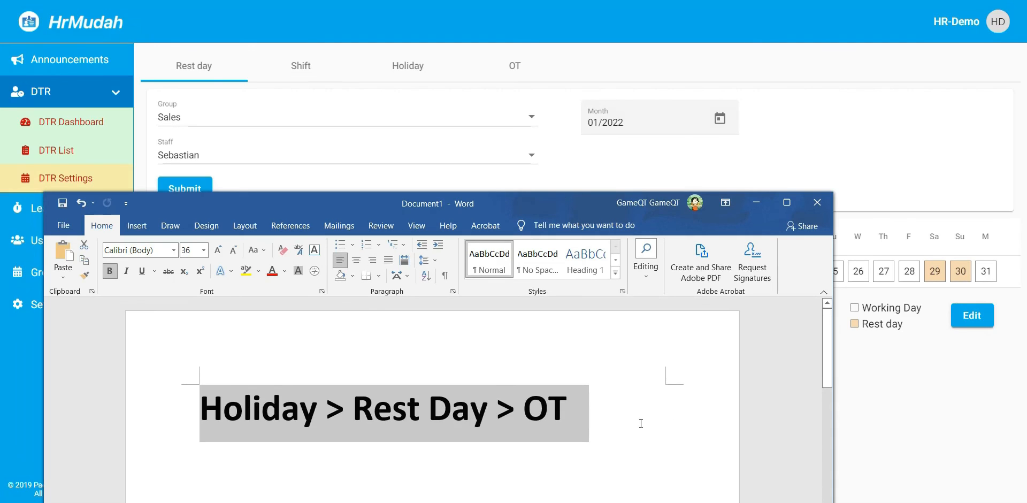
left_click(592, 418)
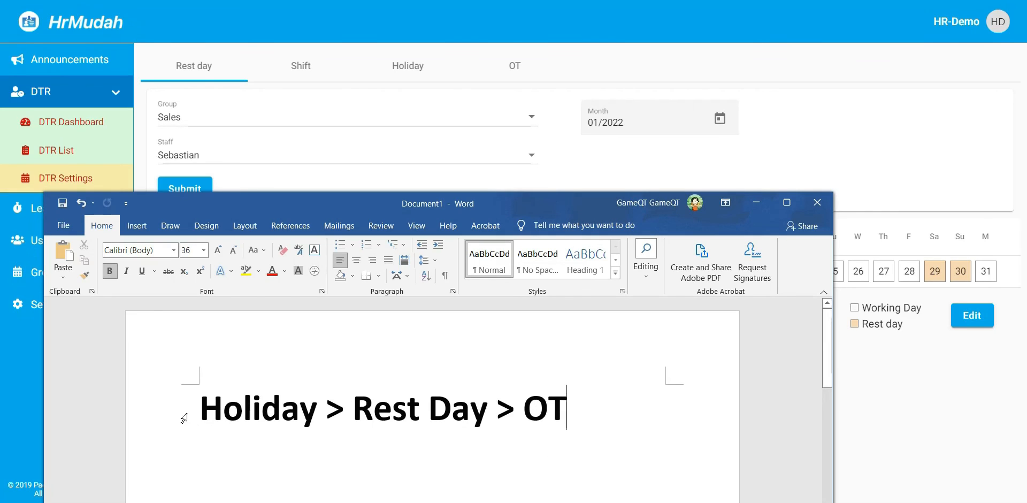
Highlight the whole priority line, then OT and Holiday separately, clear the selection and minimize Word to return to HrMudah.
left_click(205, 406)
left_click_drag(206, 406, 560, 422)
left_click(536, 424)
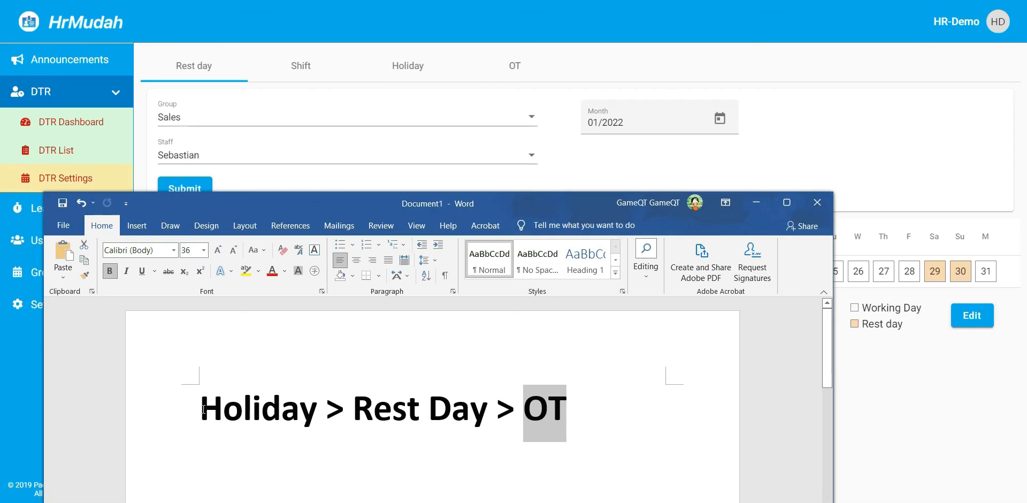
left_click(203, 410)
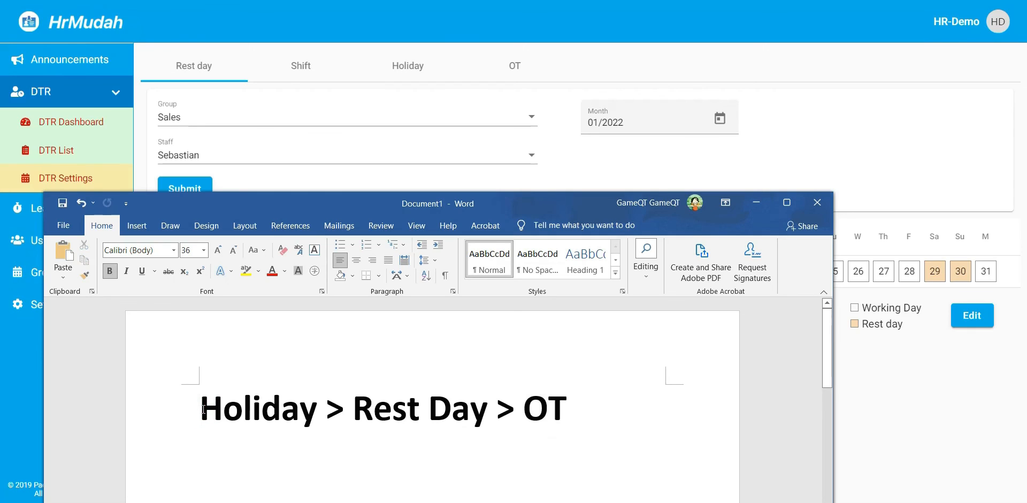
left_click_drag(203, 409, 326, 411)
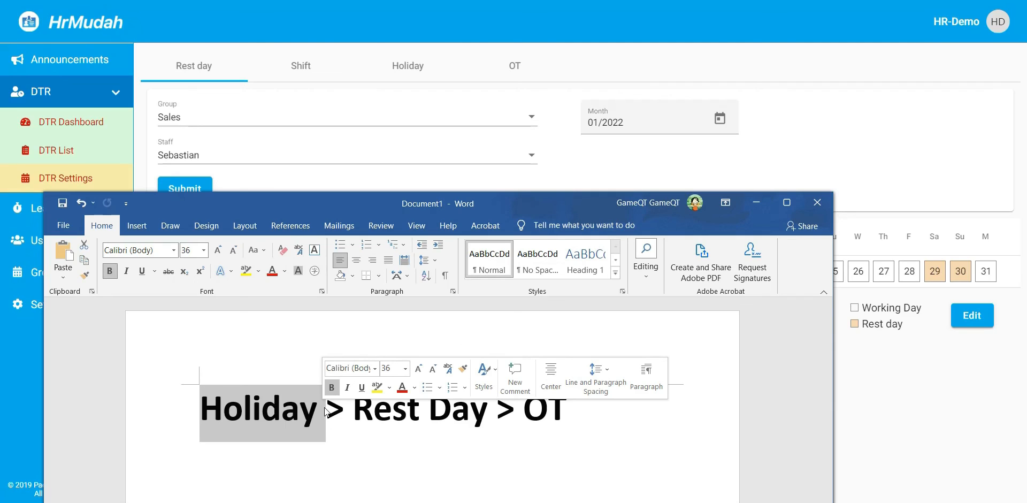
left_click(320, 353)
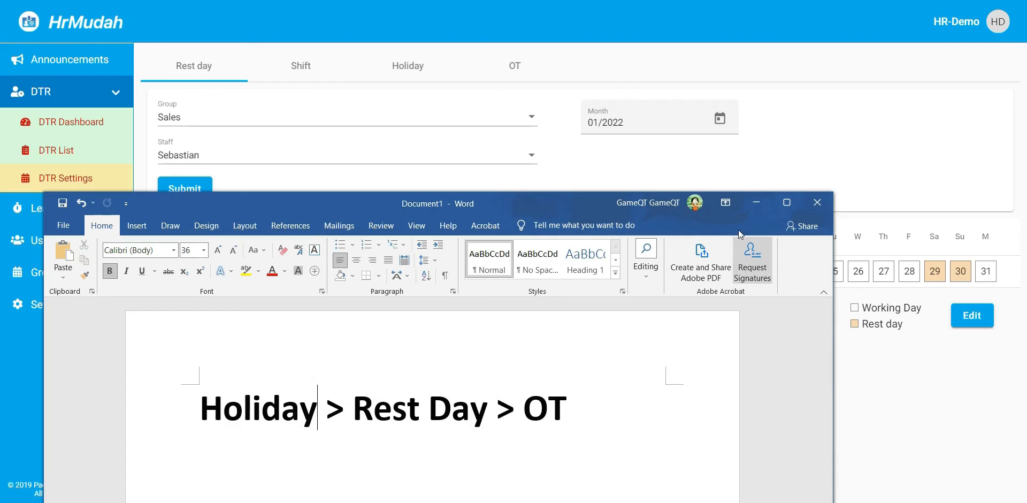
left_click(755, 203)
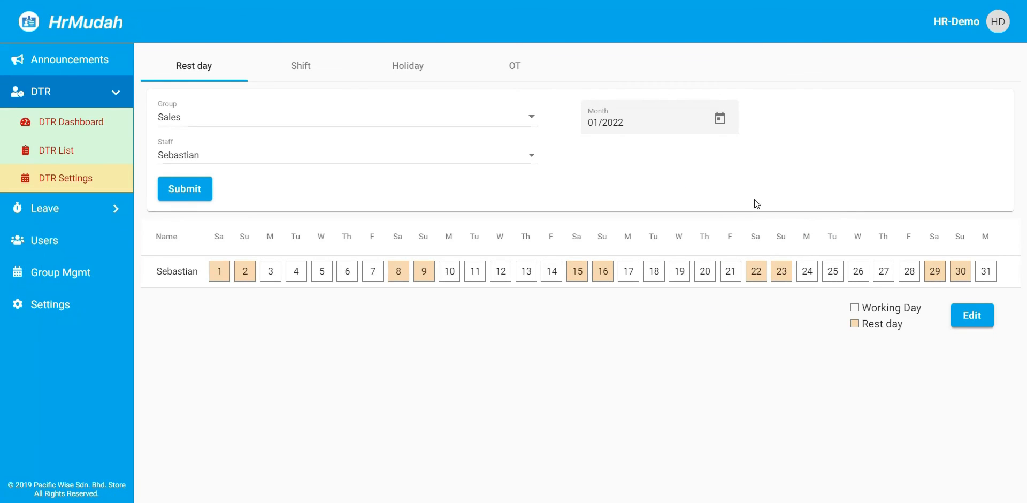